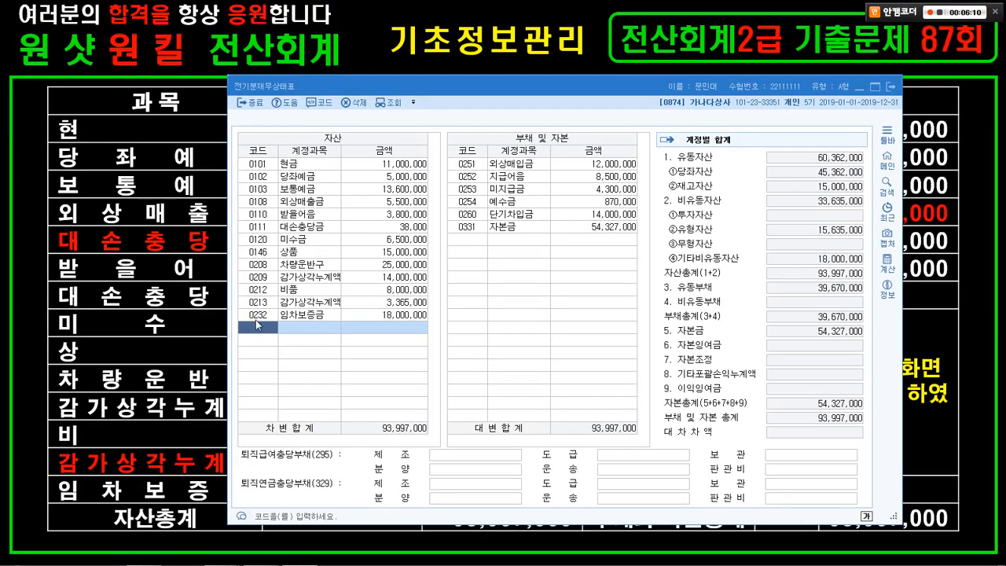
- Add account 0109 대손충당금 (외상매출금) to the assets list with an amount of 55,000
text(대손)
key(Return)
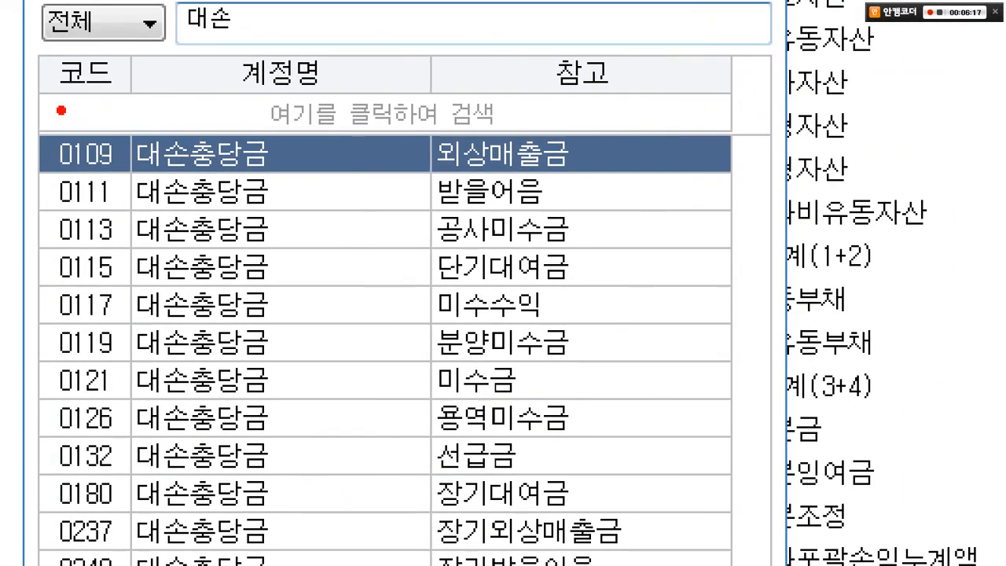
mouse_move(35, 111)
mouse_down()
mouse_move(483, 218)
mouse_move(663, 178)
mouse_up()
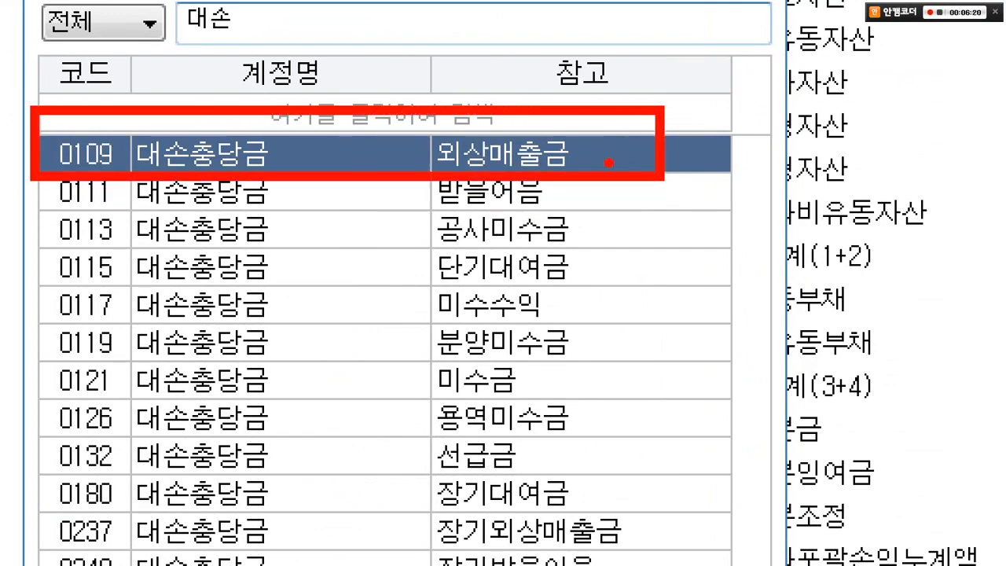
drag(607, 160, 682, 218)
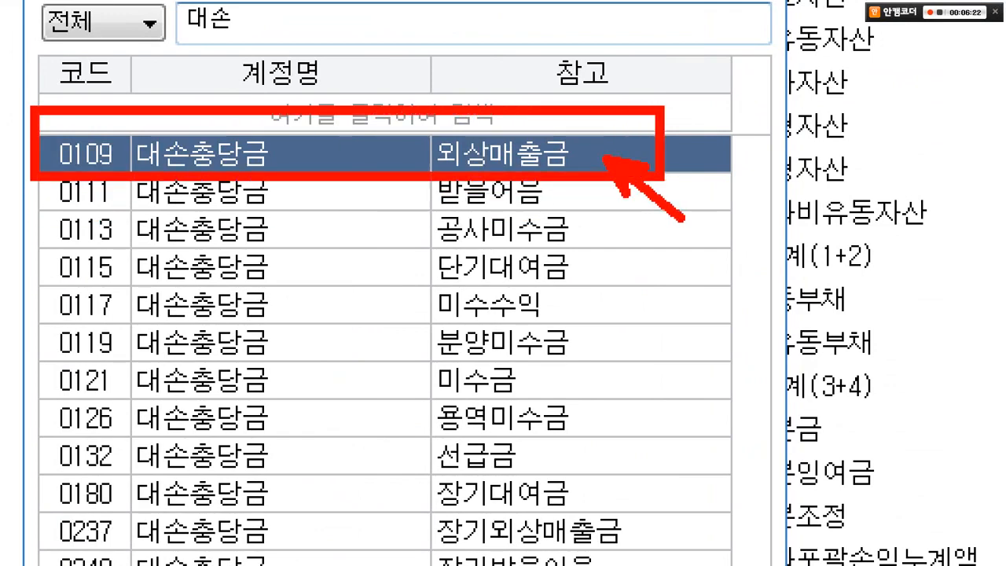
mouse_move(26, 196)
mouse_down()
mouse_move(585, 302)
mouse_move(639, 370)
mouse_move(638, 401)
mouse_up()
drag(554, 297, 472, 379)
drag(486, 305, 554, 393)
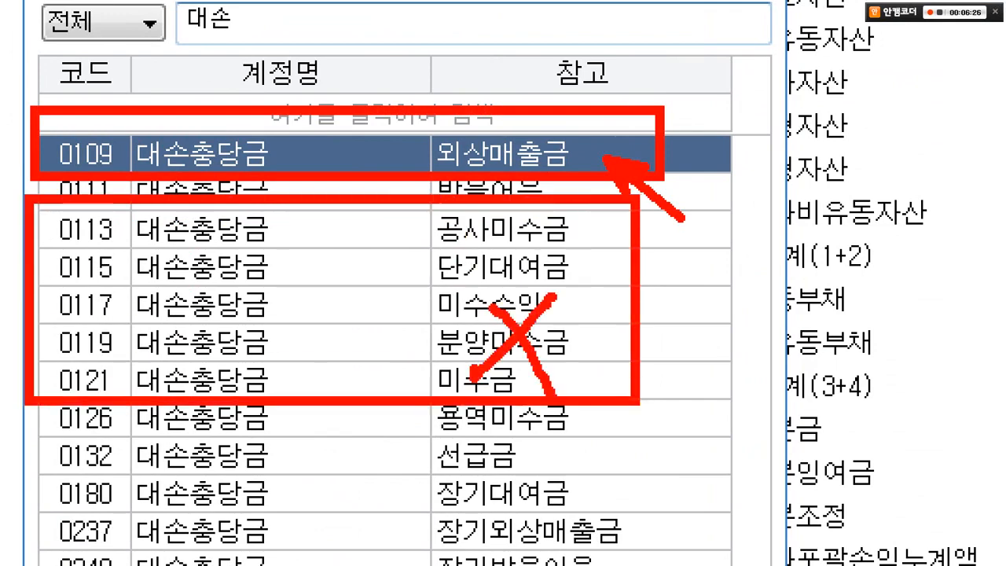
key(Escape)
click(568, 236)
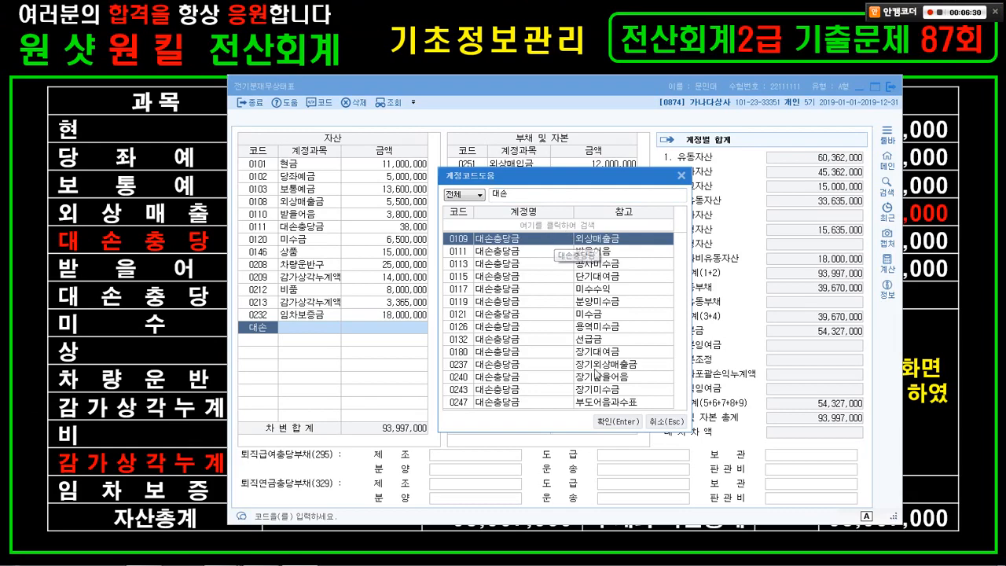
click(610, 422)
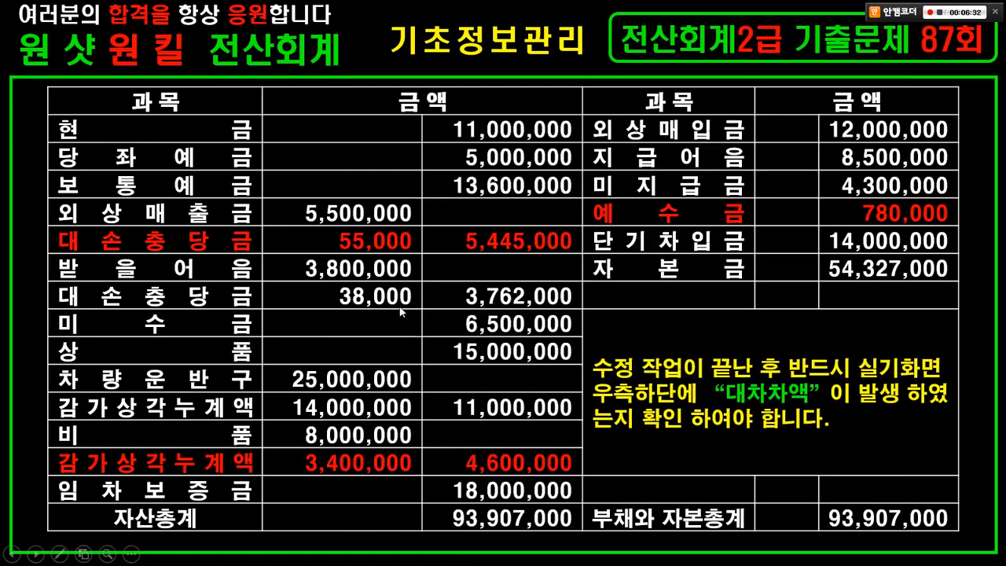
text(55,000)
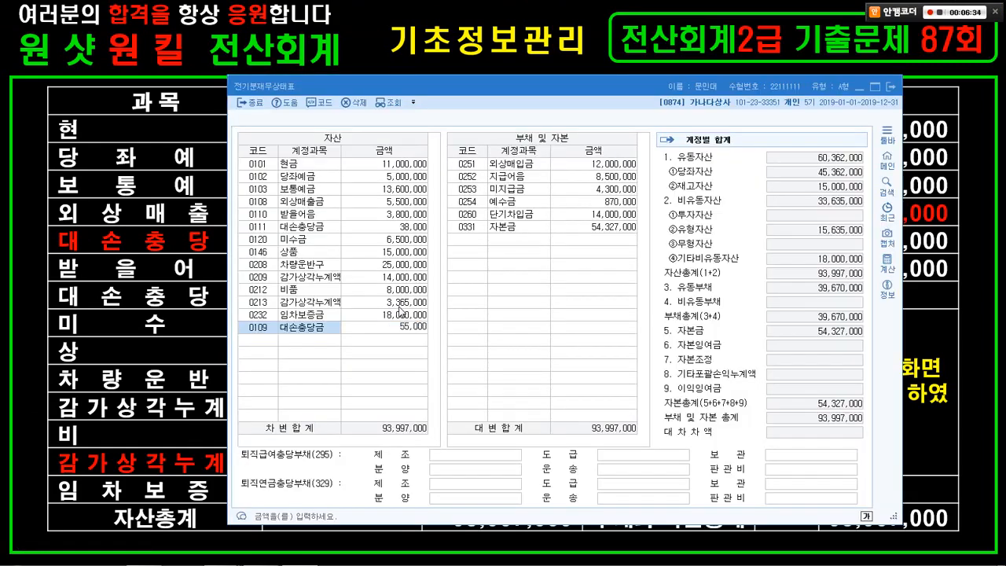
key(Return)
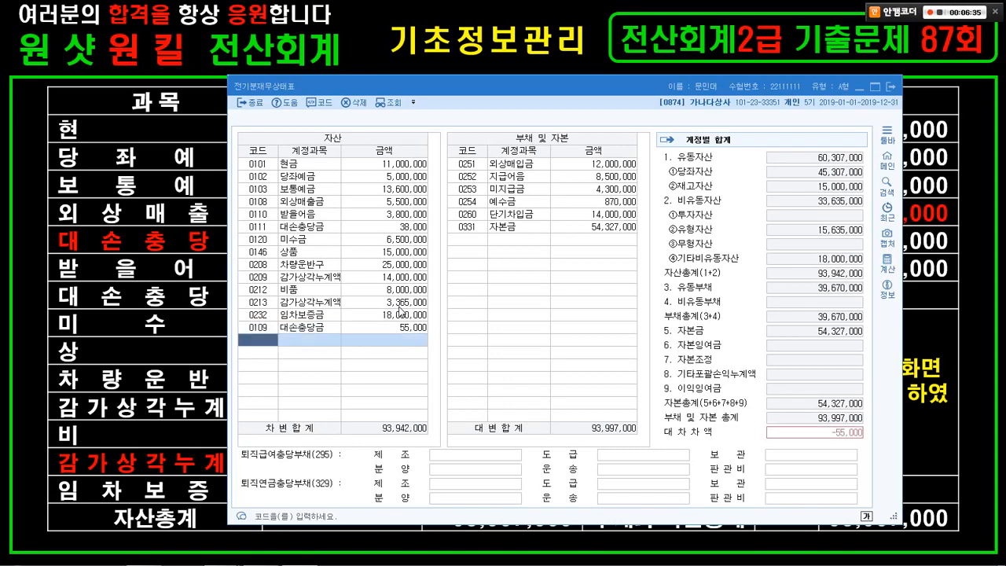
- Set the amount of 0213 감가상각누계액, the accumulated depreciation of 비품, to 3,400,000
click(194, 427)
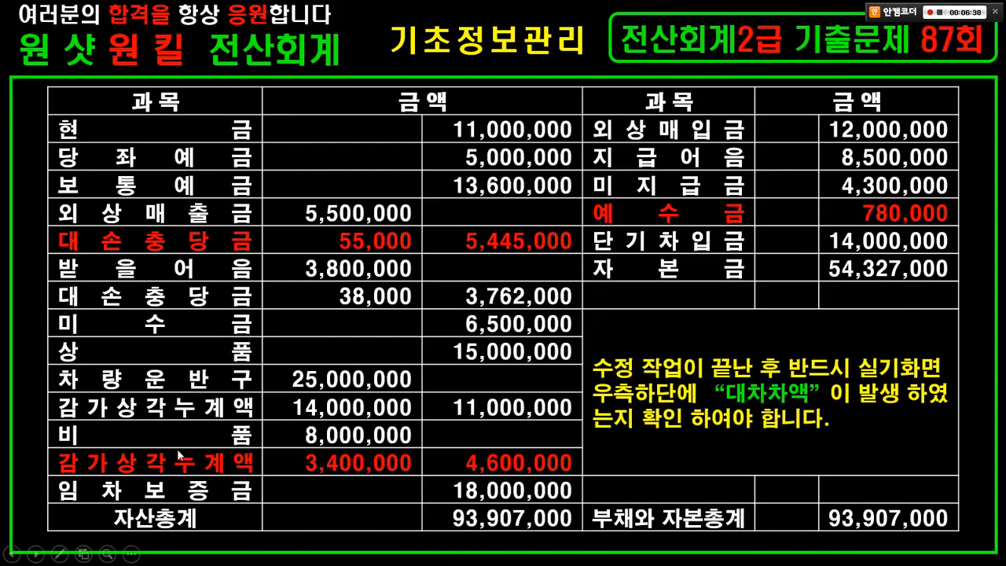
key(alt+Tab)
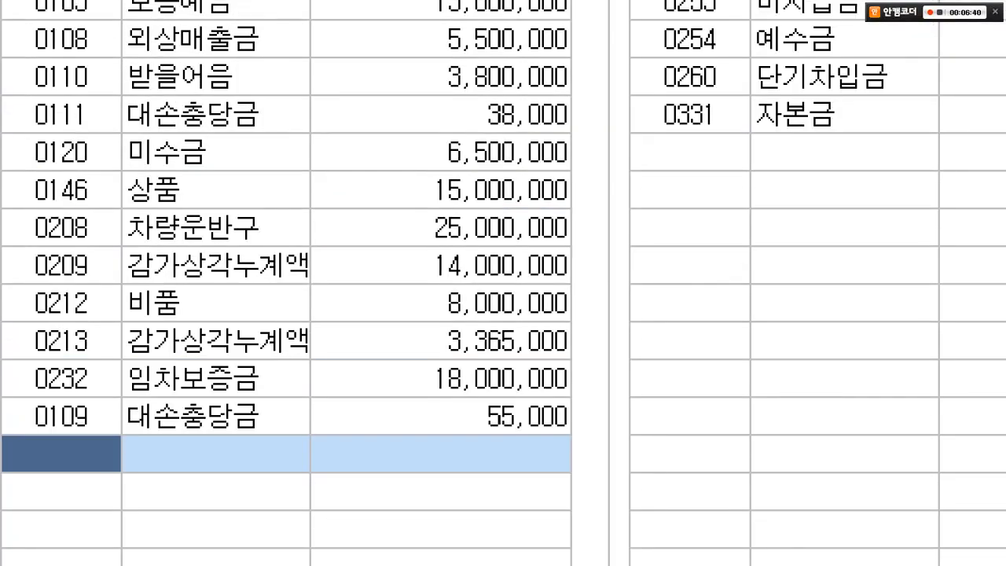
click(270, 263)
mouse_move(23, 277)
mouse_down()
mouse_move(221, 327)
mouse_move(587, 317)
mouse_up()
mouse_move(44, 360)
mouse_down()
mouse_move(574, 364)
mouse_move(551, 351)
mouse_move(729, 374)
mouse_up()
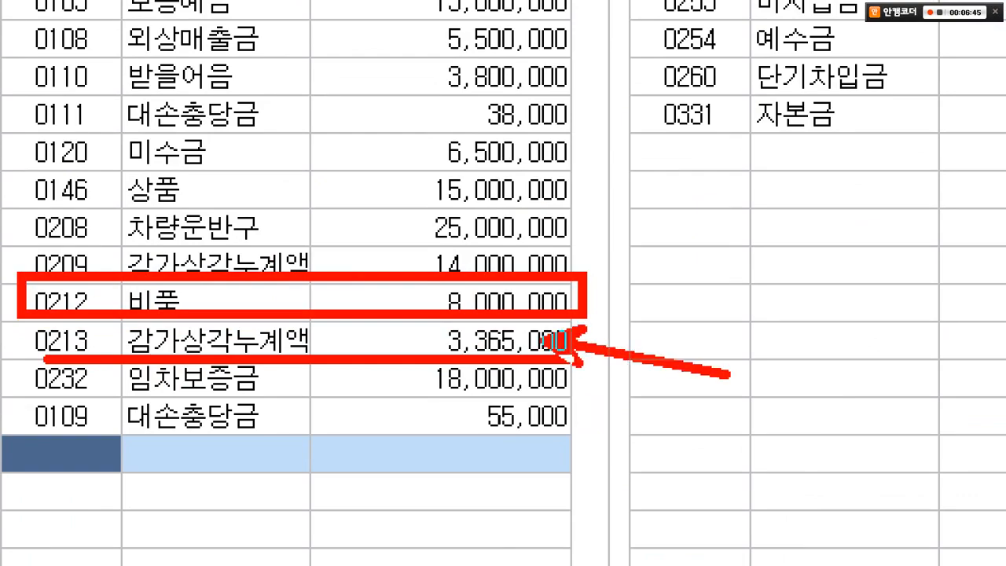
key(Escape)
key(alt+Tab)
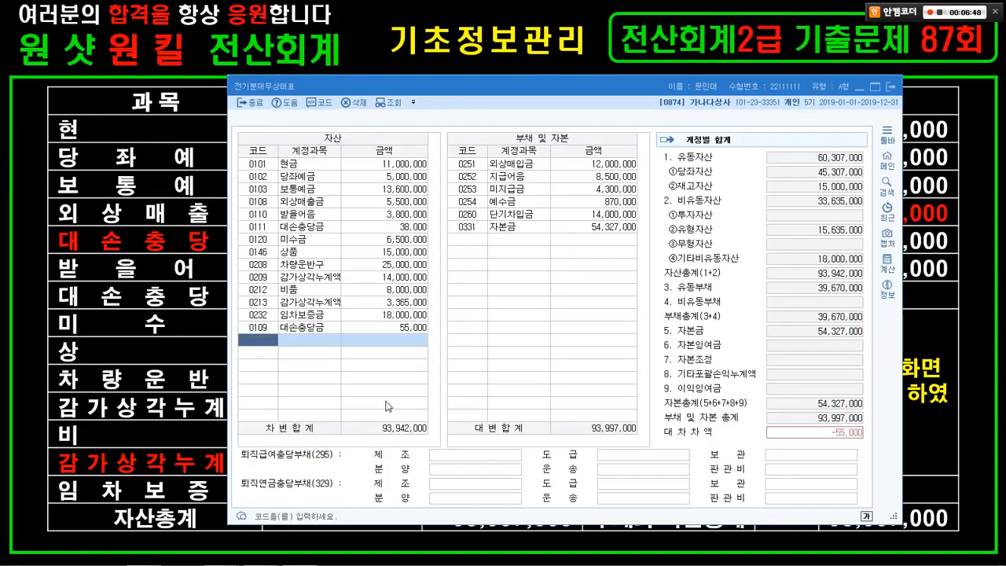
key(alt+Tab)
click(399, 302)
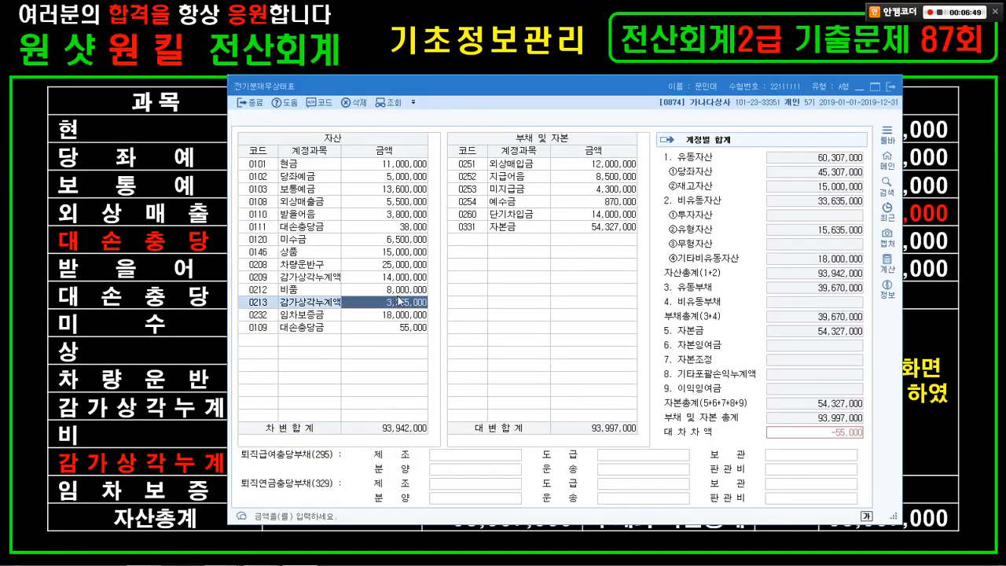
key(ctrl+1)
drag(17, 272, 478, 334)
key(Escape)
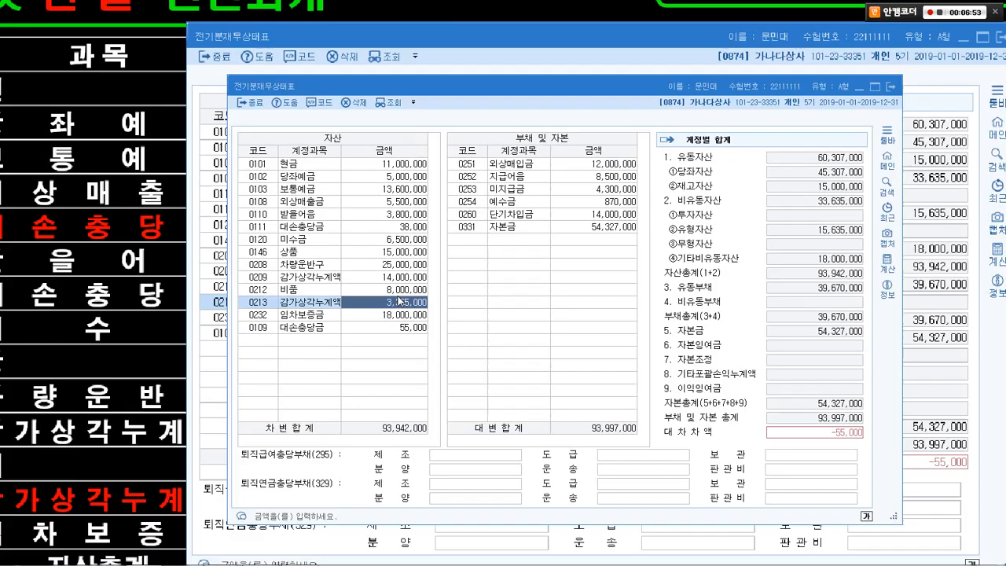
text(3400000)
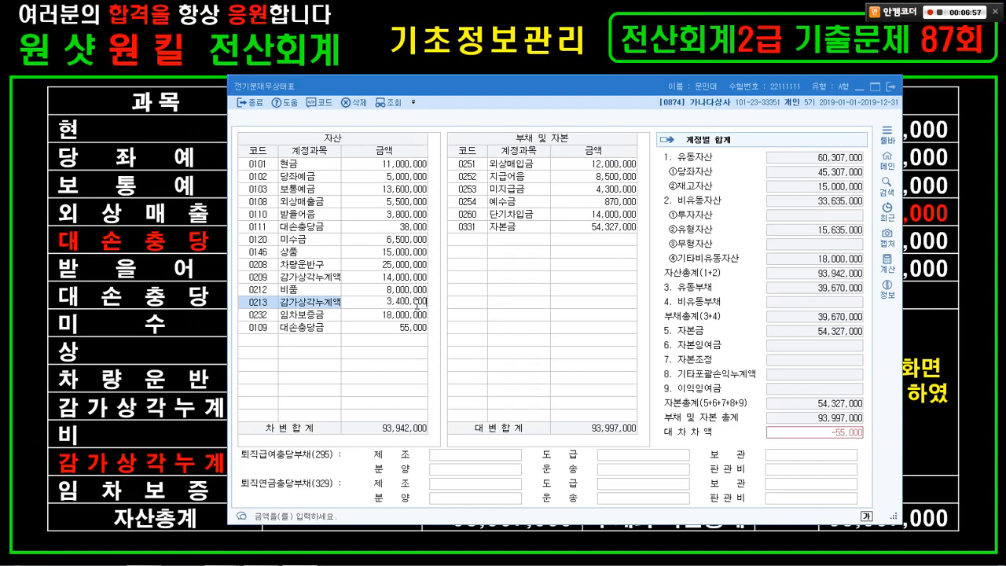
key(Return)
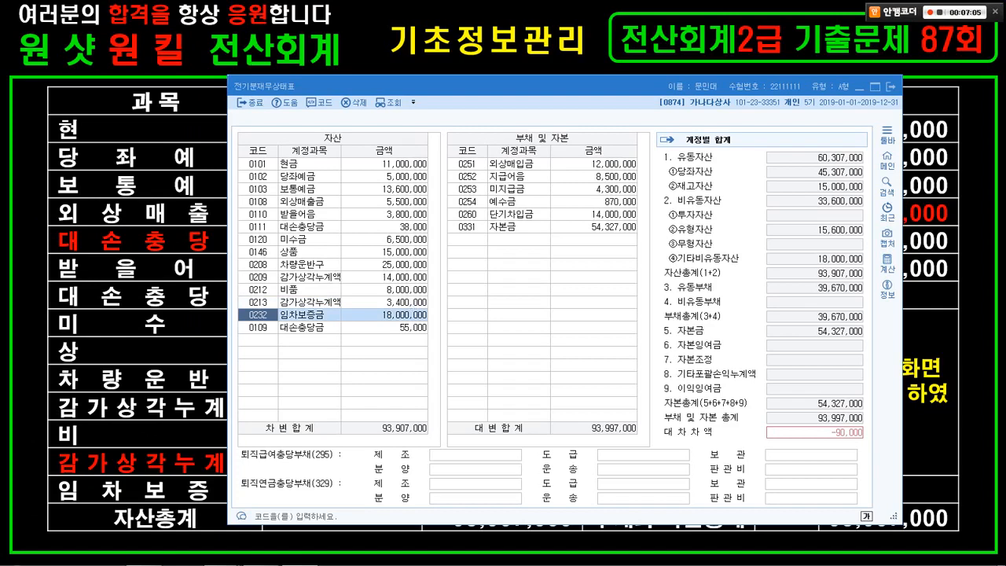
- Set the amount of 0254 예수금 in the liabilities and capital list to 780,000
key(alt+Tab)
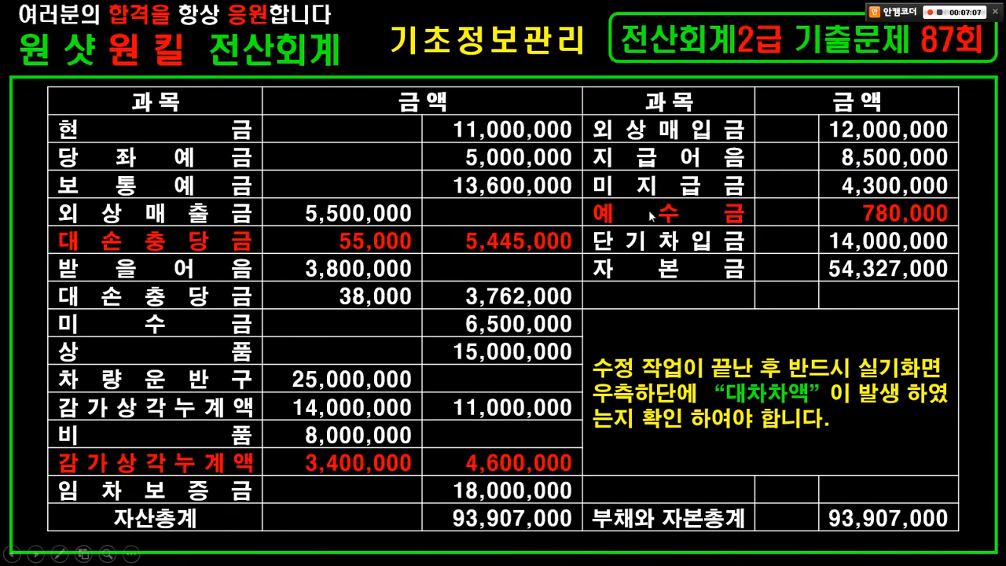
key(alt+Tab)
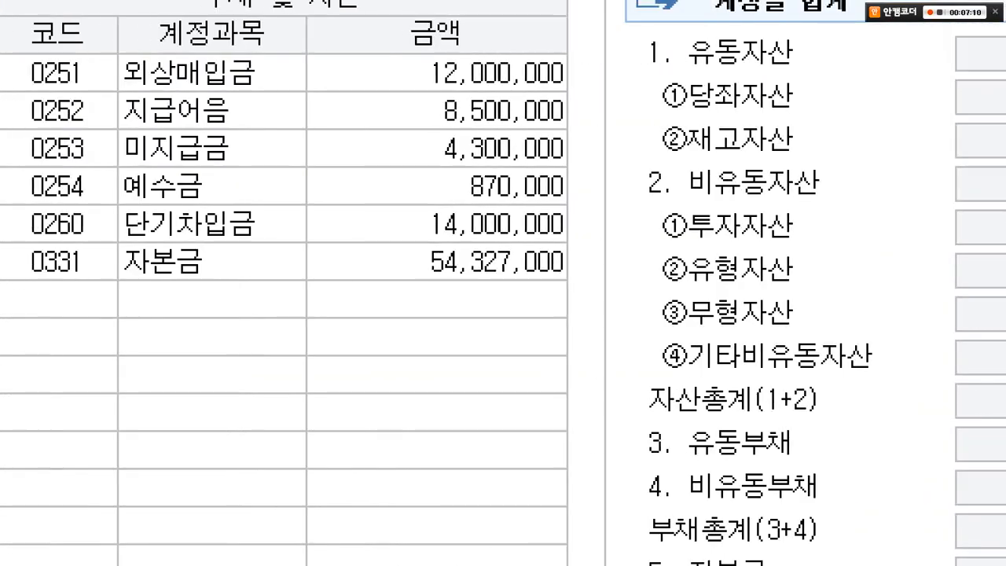
mouse_move(67, 167)
mouse_down()
mouse_move(625, 228)
mouse_move(634, 212)
mouse_move(690, 368)
mouse_up()
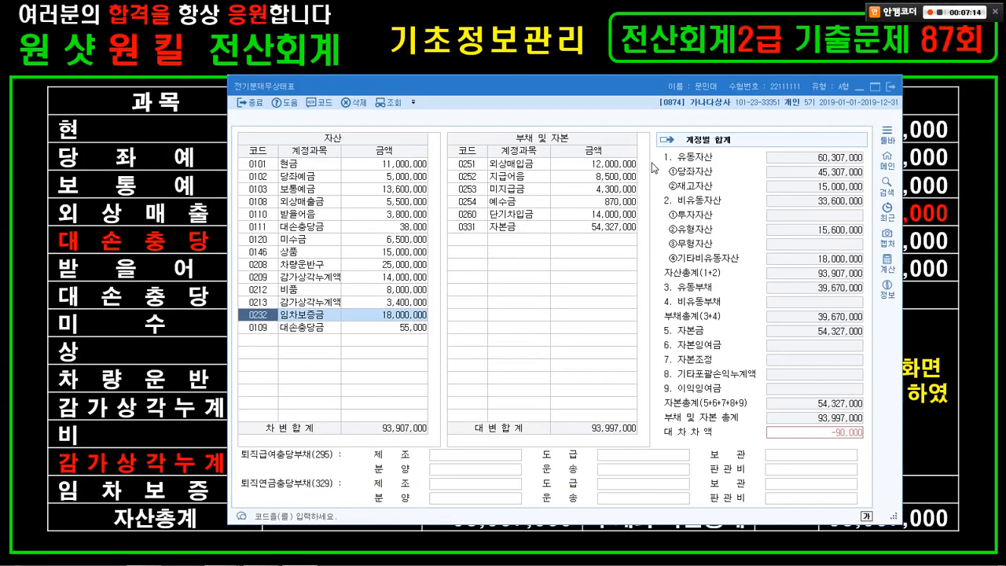
click(519, 199)
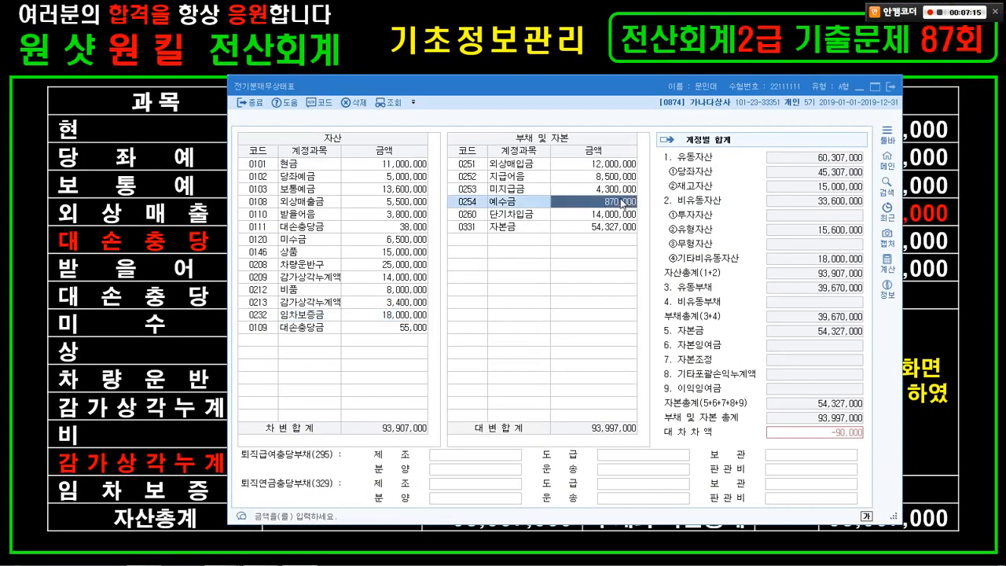
text(780,000)
key(Return)
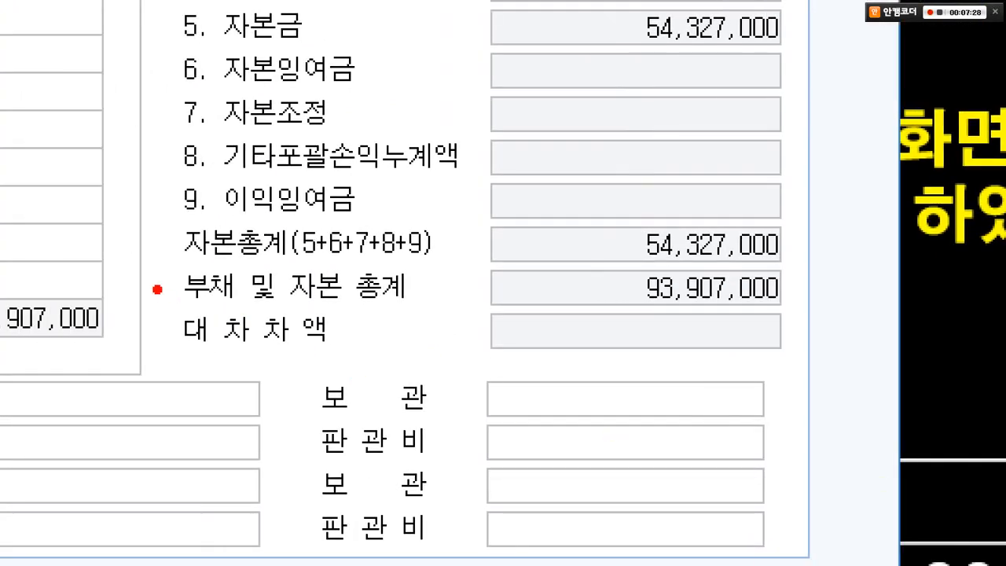
- Check the 대차차액 field of the corrected balance sheet and read the verification note beside the exam slide's table
mouse_move(157, 289)
mouse_down()
mouse_move(620, 393)
mouse_move(832, 381)
mouse_up()
mouse_move(759, 371)
mouse_down()
mouse_move(717, 321)
mouse_move(777, 345)
mouse_move(767, 375)
mouse_up()
drag(672, 346, 604, 491)
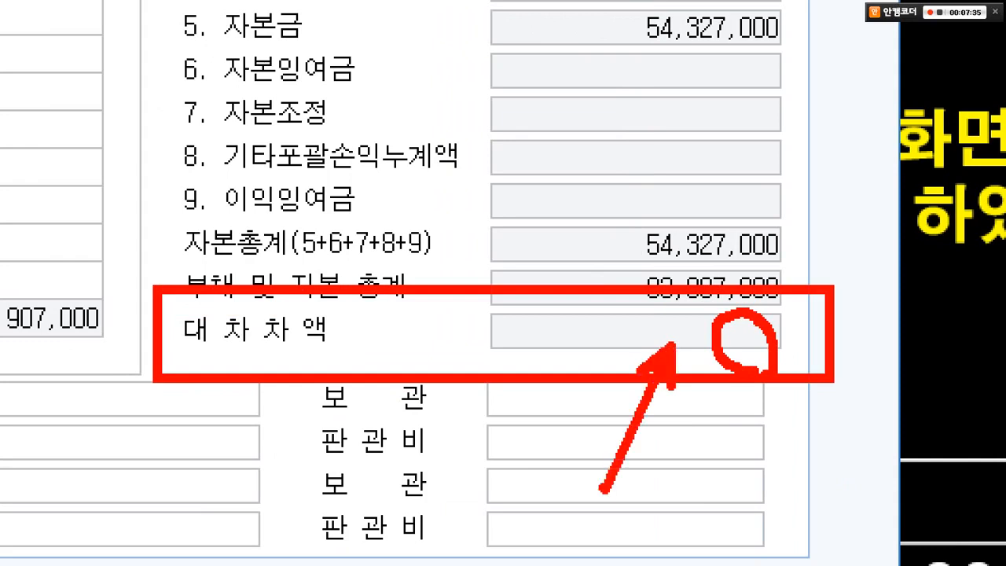
key(Escape)
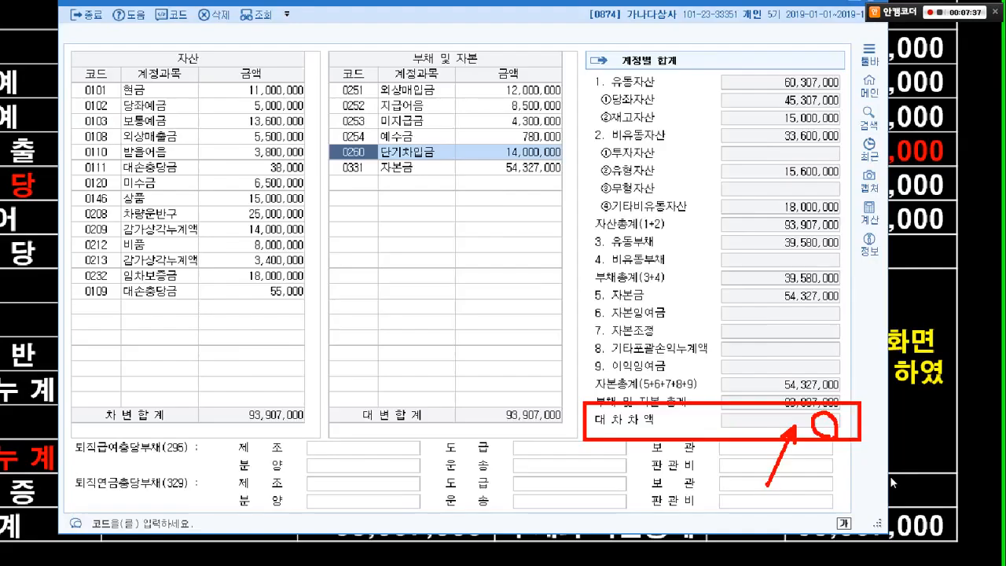
key(alt+Tab)
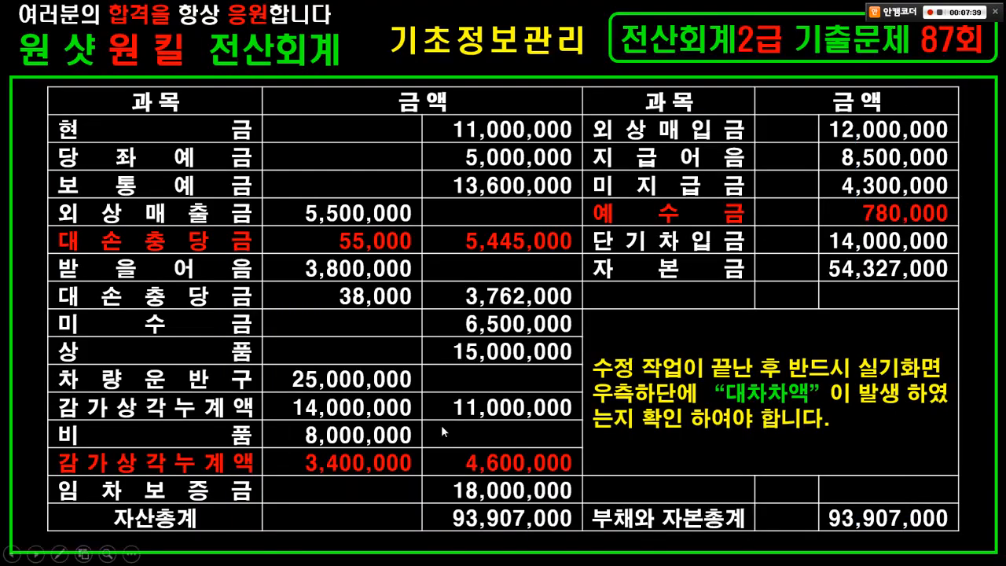
mouse_move(588, 349)
mouse_down()
mouse_move(775, 382)
mouse_move(934, 383)
mouse_up()
drag(593, 406, 941, 407)
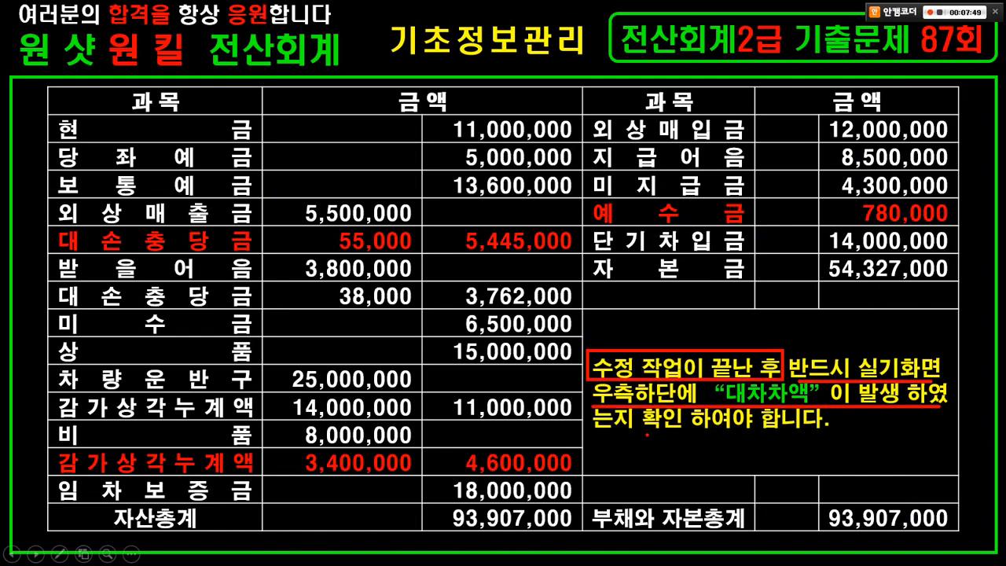
mouse_move(602, 434)
mouse_down()
mouse_move(811, 431)
mouse_move(806, 416)
mouse_move(842, 427)
mouse_up()
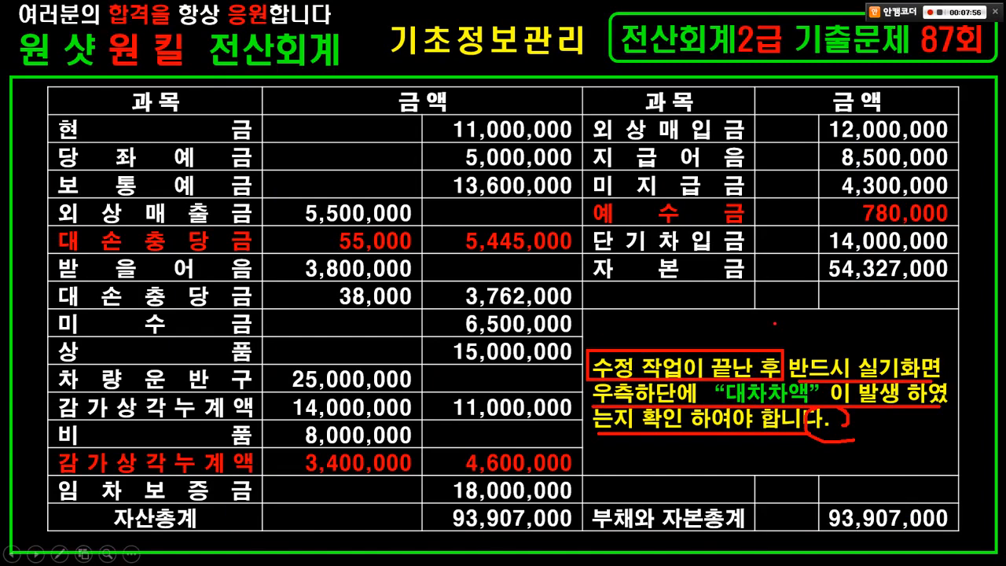
key(e)
key(alt+Tab)
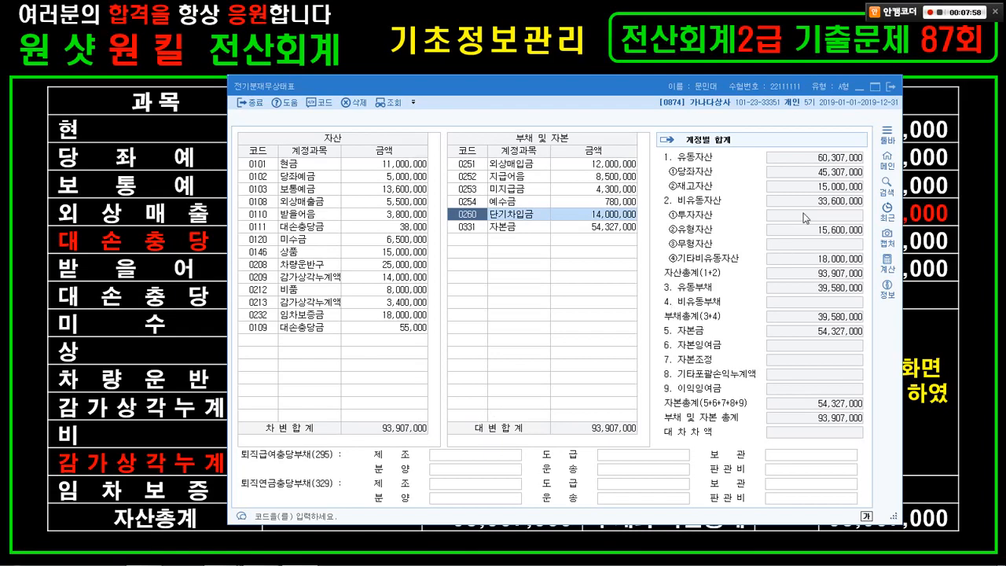
- Close 전기분재무상태표 and open 전기분손익계산서
click(886, 81)
key(alt+Tab)
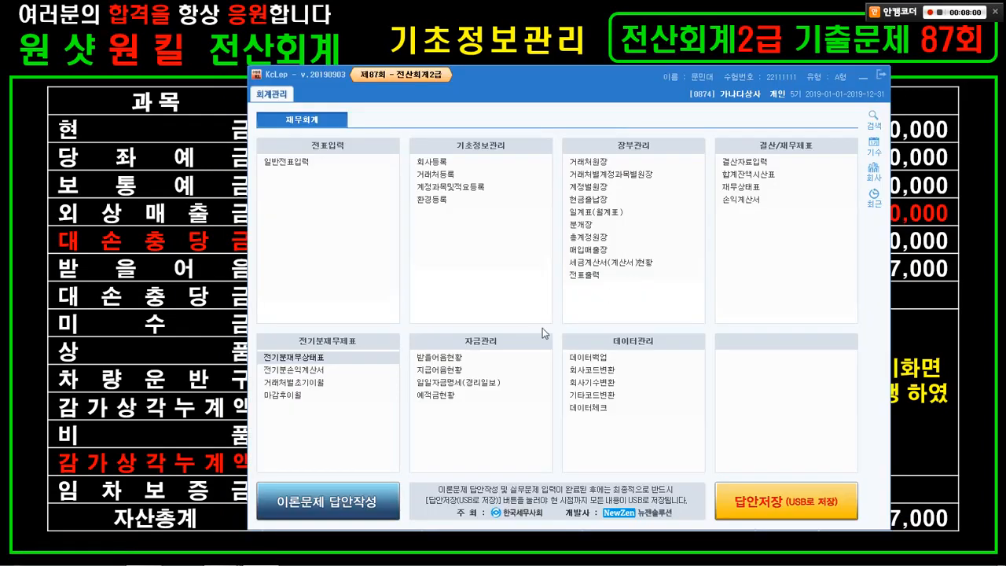
key(ctrl+1)
click(271, 442)
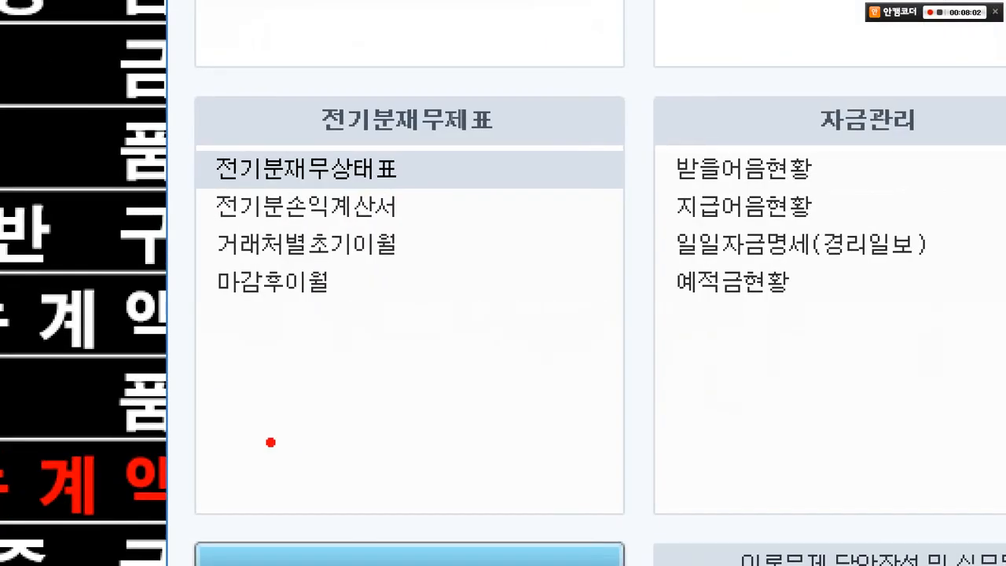
mouse_move(172, 177)
mouse_down()
mouse_move(447, 225)
mouse_move(609, 338)
mouse_up()
key(Escape)
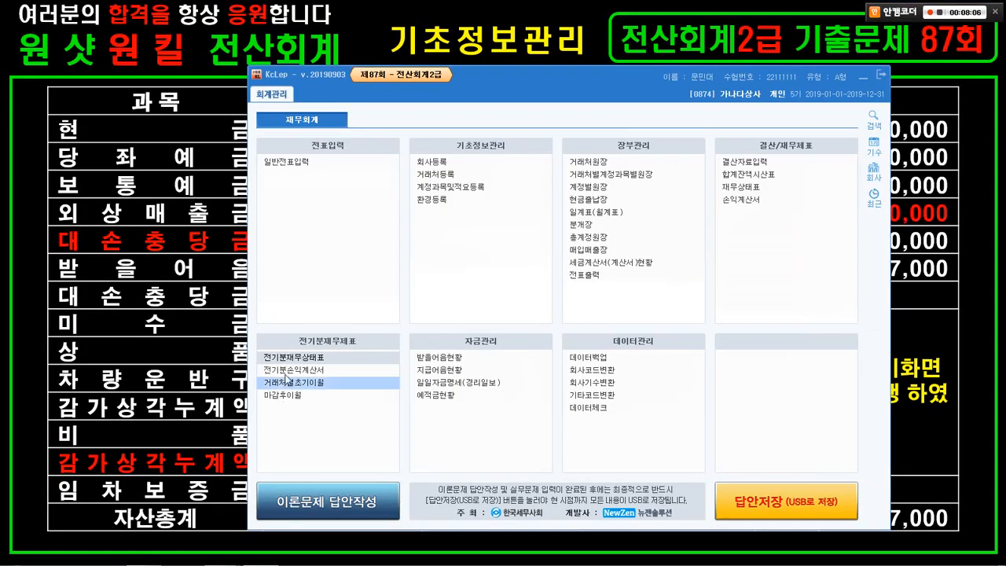
click(291, 371)
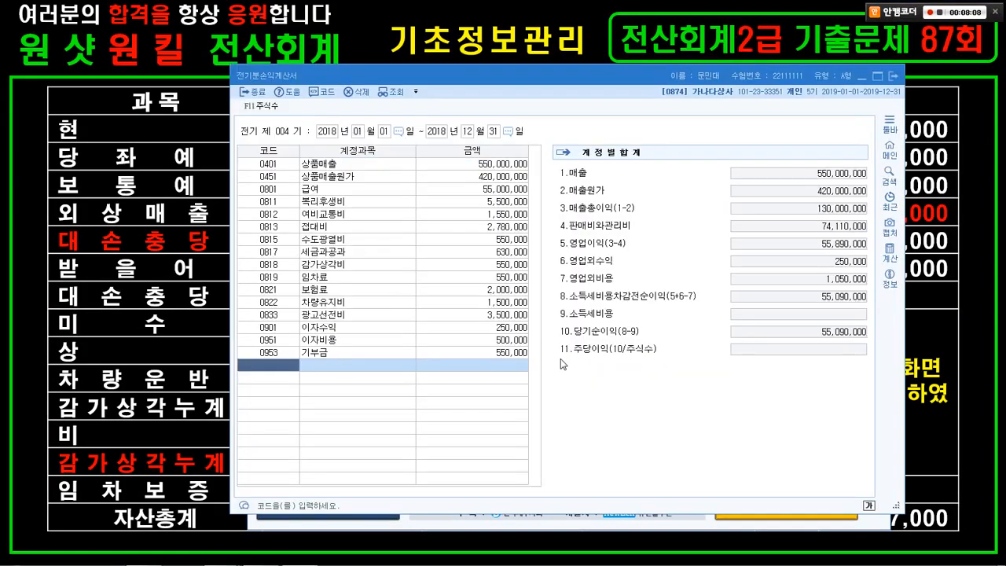
- Examine the 당기순이익 row in the account totals of 전기분손익계산서, and close the statement
key(ctrl+1)
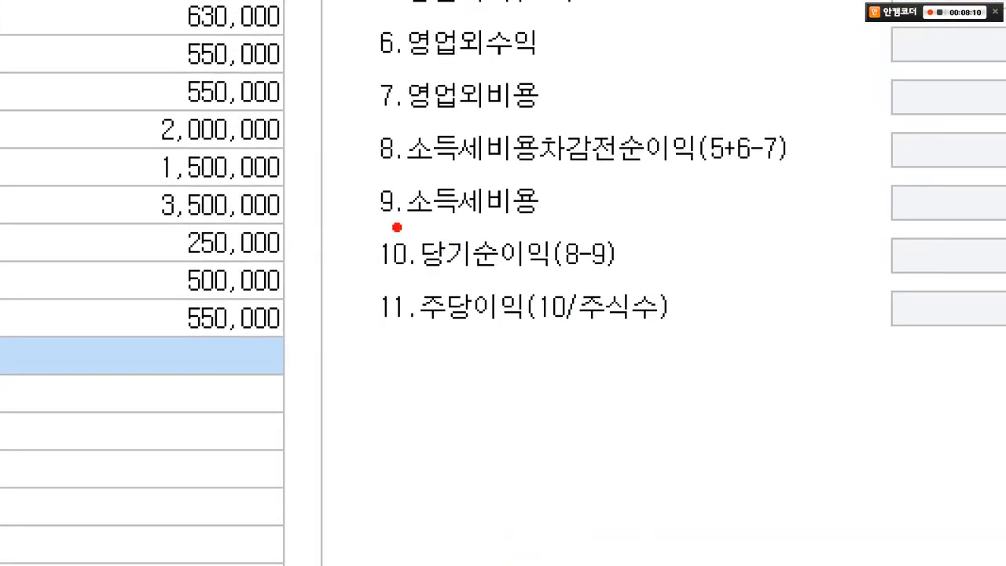
mouse_move(348, 228)
mouse_down()
mouse_move(675, 285)
mouse_move(936, 272)
mouse_up()
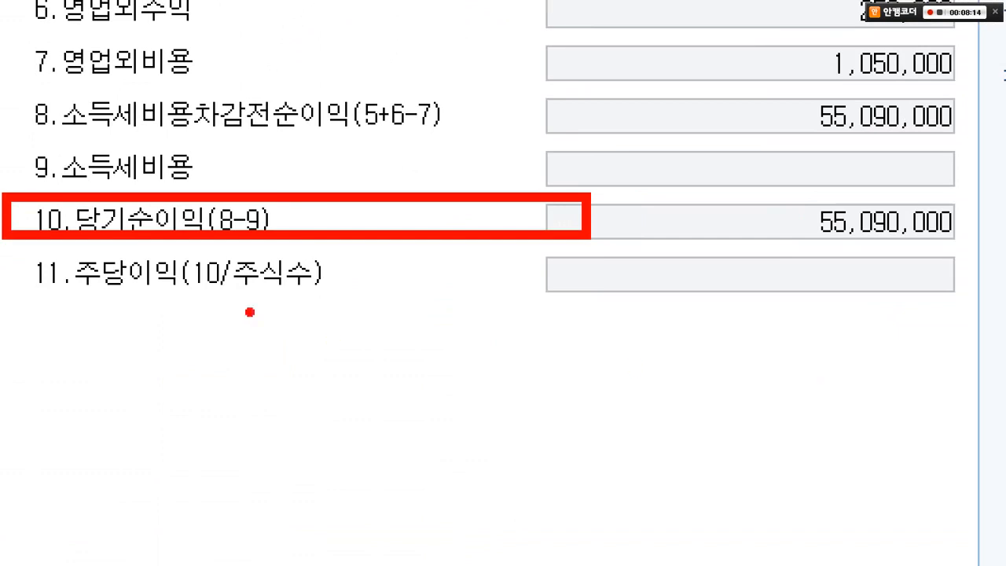
mouse_move(3, 167)
mouse_down()
mouse_move(60, 188)
mouse_move(752, 252)
mouse_move(970, 248)
mouse_up()
mouse_move(892, 271)
mouse_down()
mouse_move(782, 193)
mouse_move(978, 212)
mouse_move(880, 285)
mouse_up()
drag(789, 245, 697, 453)
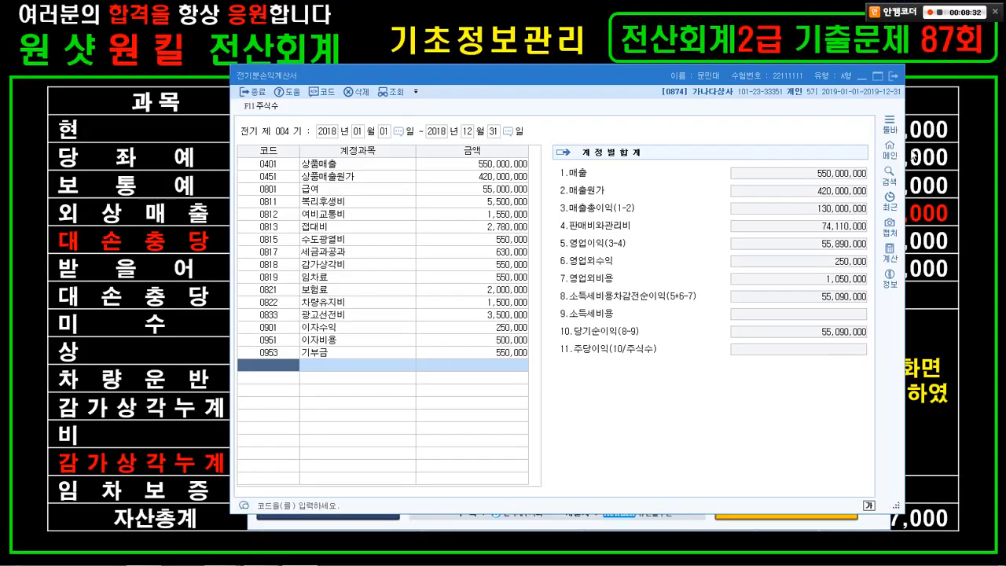
click(893, 75)
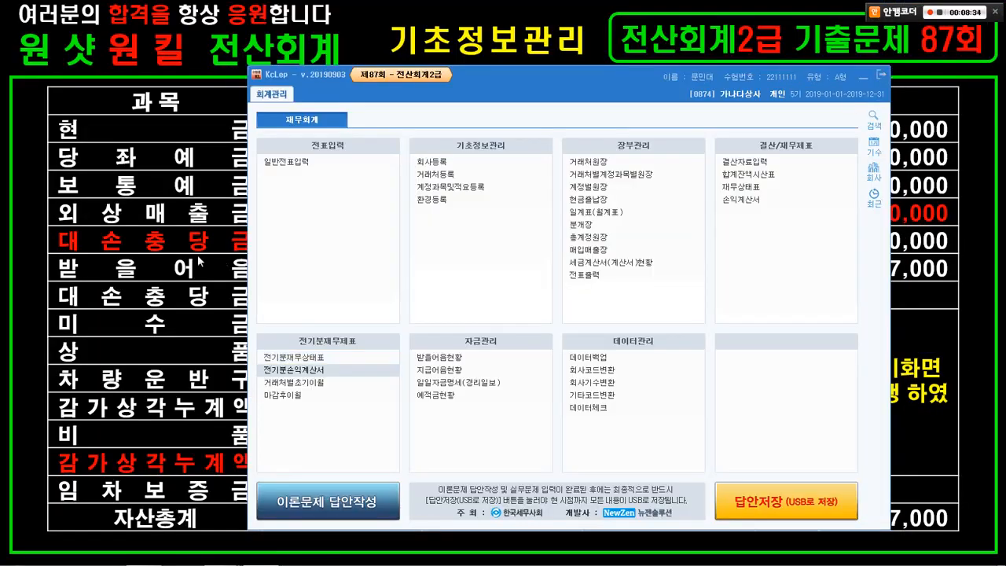
- Switch to the exam slides, advance to problem [3-1] on 거래처별 초기이월, read it, and return to KcLep
key(alt+Tab)
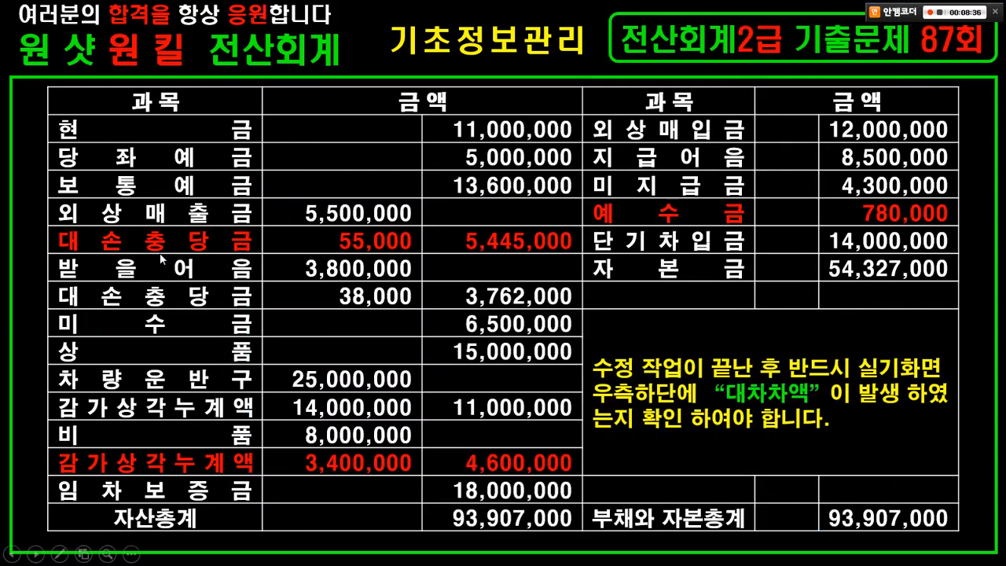
key(Page_Down)
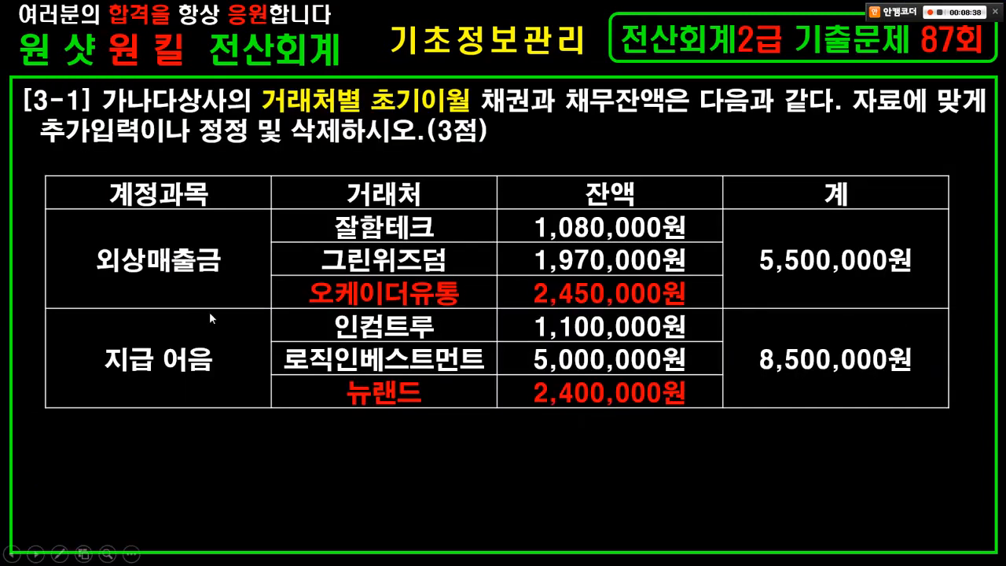
key(Page_Down)
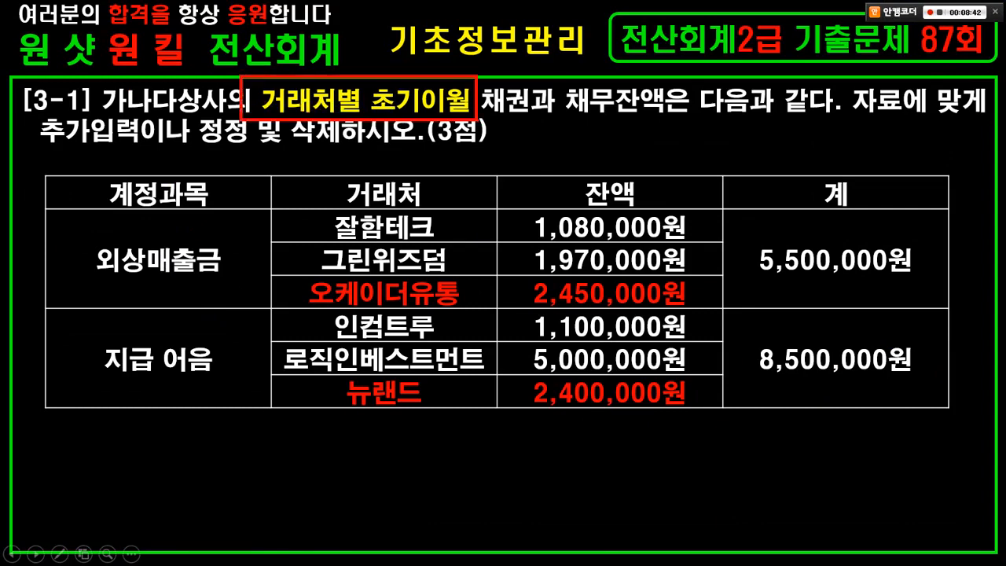
key(alt+Tab)
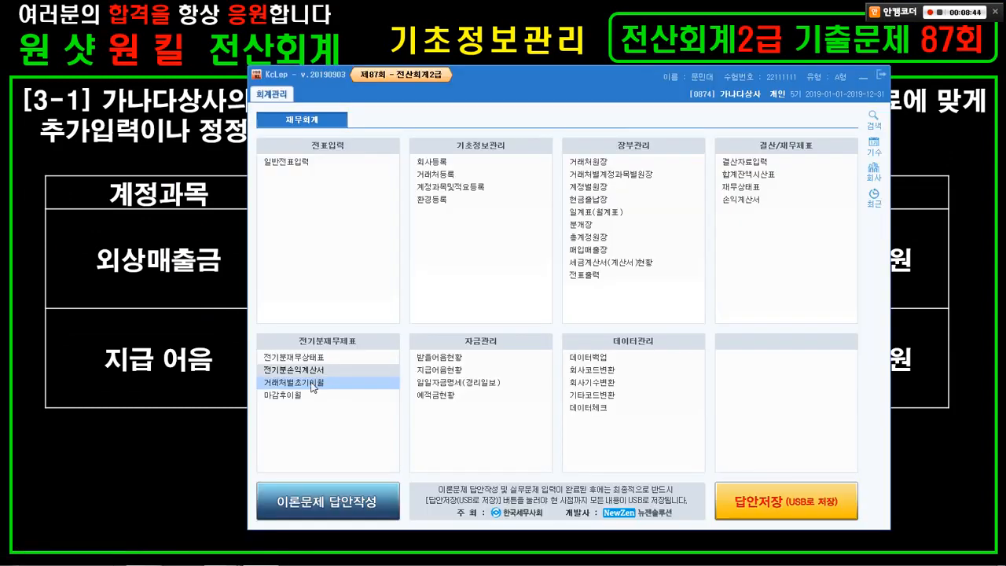
- Open 거래처별초기이월 under 전기분재무제표 and identify 외상매출금 and 지급어음 as the accounts in the exam table
key(ctrl+1)
click(265, 431)
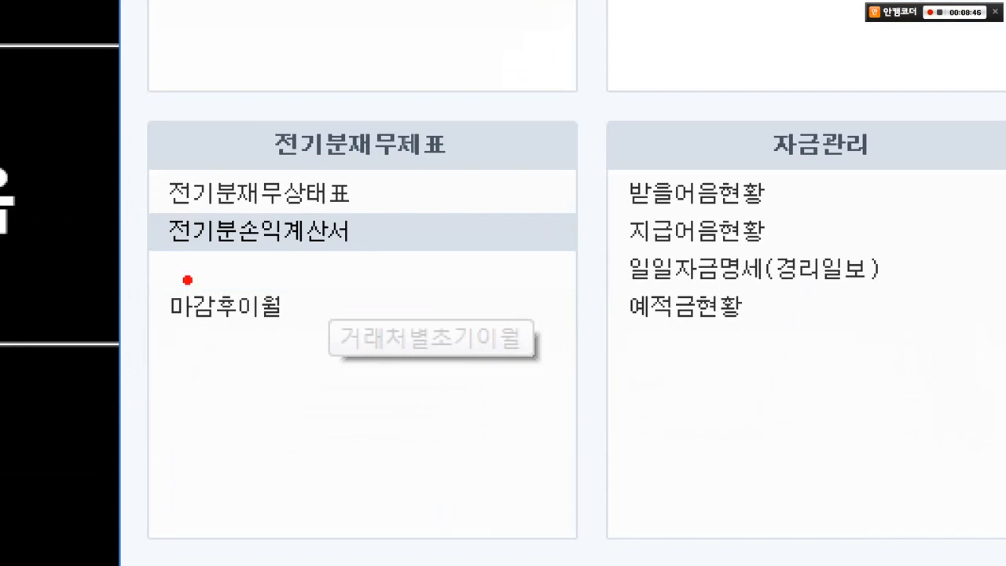
mouse_move(150, 231)
mouse_down()
mouse_move(416, 314)
mouse_move(432, 308)
mouse_up()
drag(382, 287, 530, 430)
key(Escape)
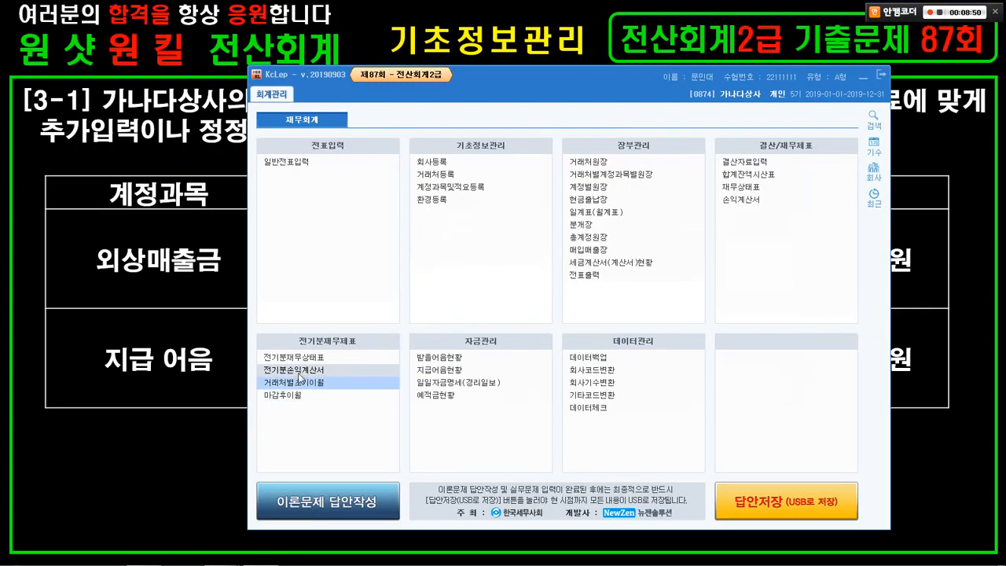
click(297, 382)
drag(380, 74, 433, 104)
mouse_move(197, 293)
mouse_down()
mouse_move(138, 303)
mouse_move(182, 294)
mouse_up()
mouse_move(186, 395)
mouse_down()
mouse_move(150, 410)
mouse_move(116, 330)
mouse_move(189, 395)
mouse_up()
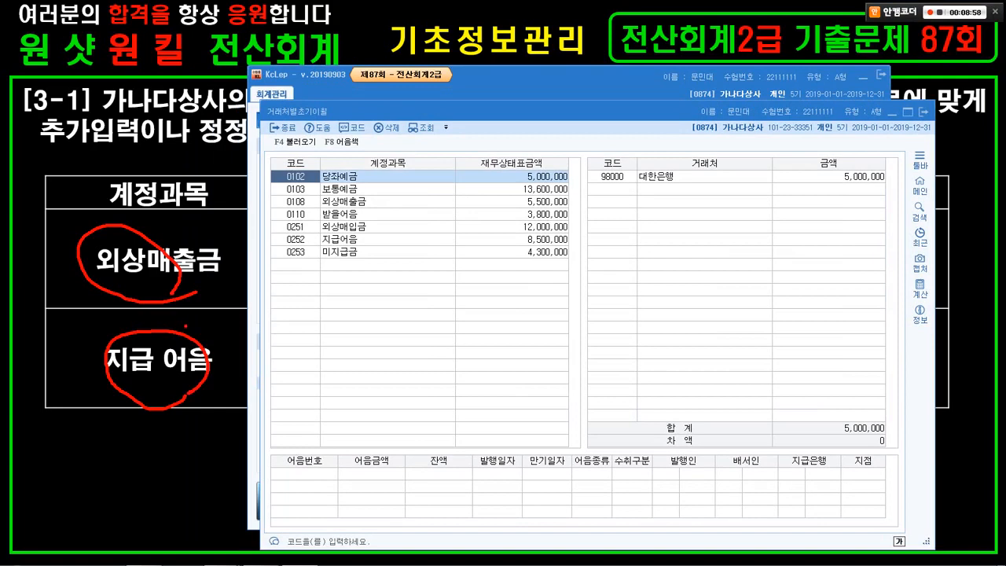
key(Escape)
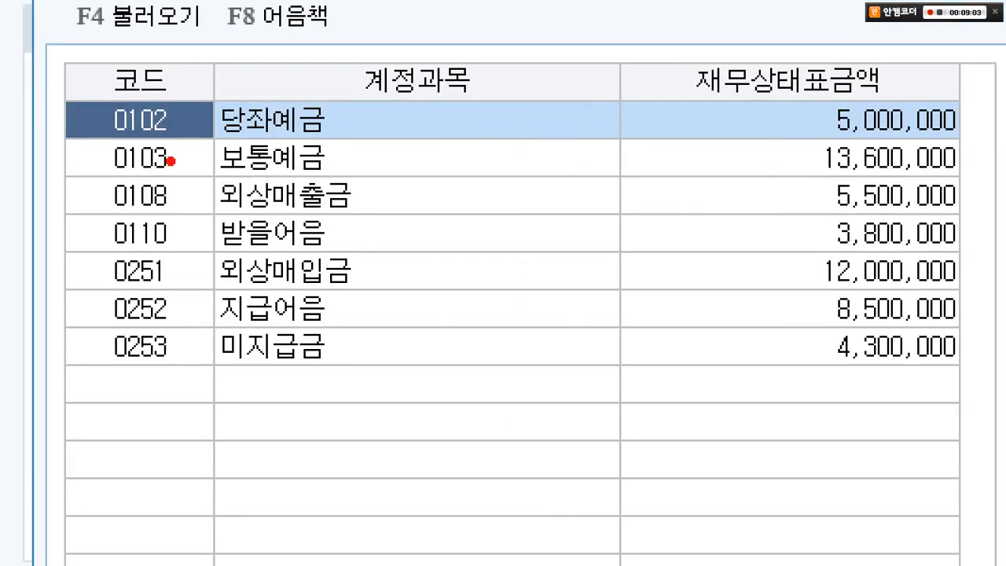
- Select account 0108 외상매출금 in the account list of 거래처별초기이월 to show its customer balances
drag(170, 161, 971, 233)
mouse_move(373, 206)
mouse_down()
mouse_move(324, 208)
mouse_move(381, 185)
mouse_move(366, 214)
mouse_up()
mouse_move(864, 214)
mouse_down()
mouse_move(849, 211)
mouse_move(851, 180)
mouse_move(841, 206)
mouse_up()
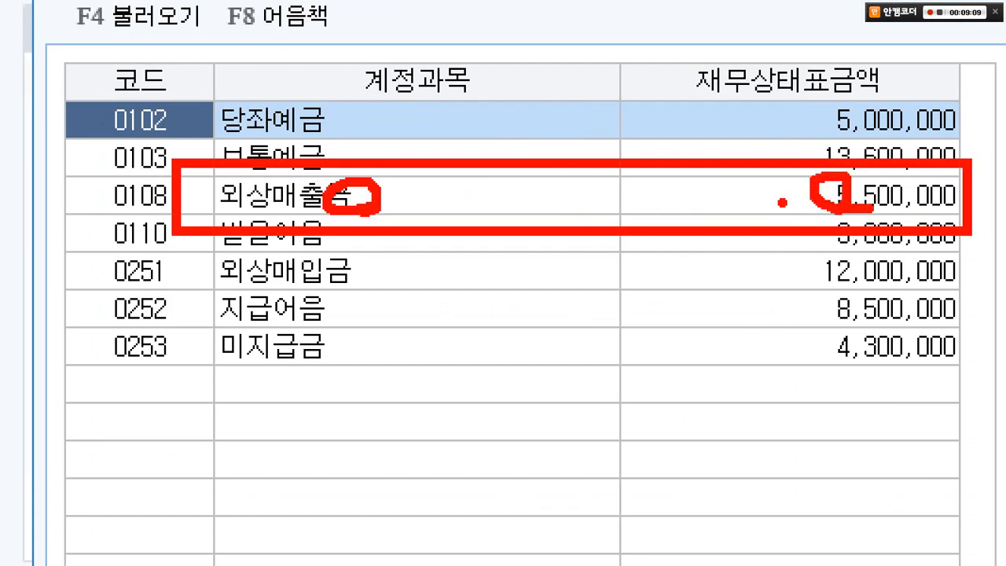
key(Escape)
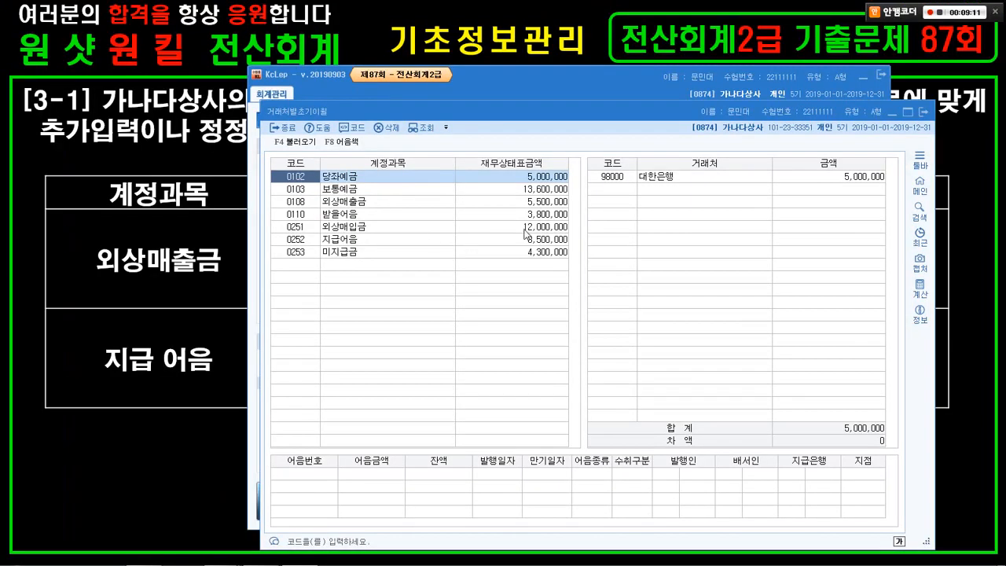
click(538, 201)
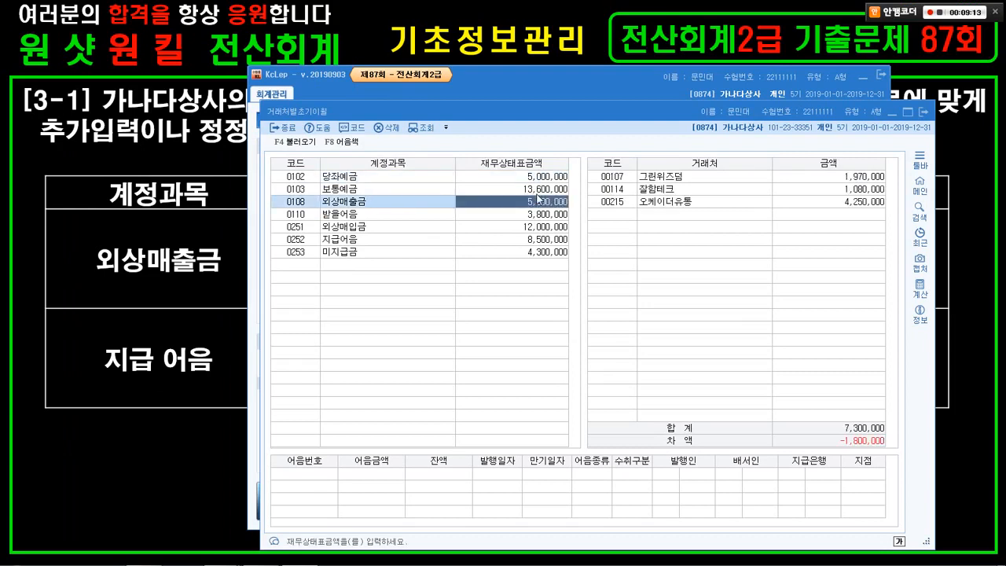
- Compare the customer balances listed under 외상매출금 with the exam slide's table, focusing on 오케이더유통
key(ctrl+1)
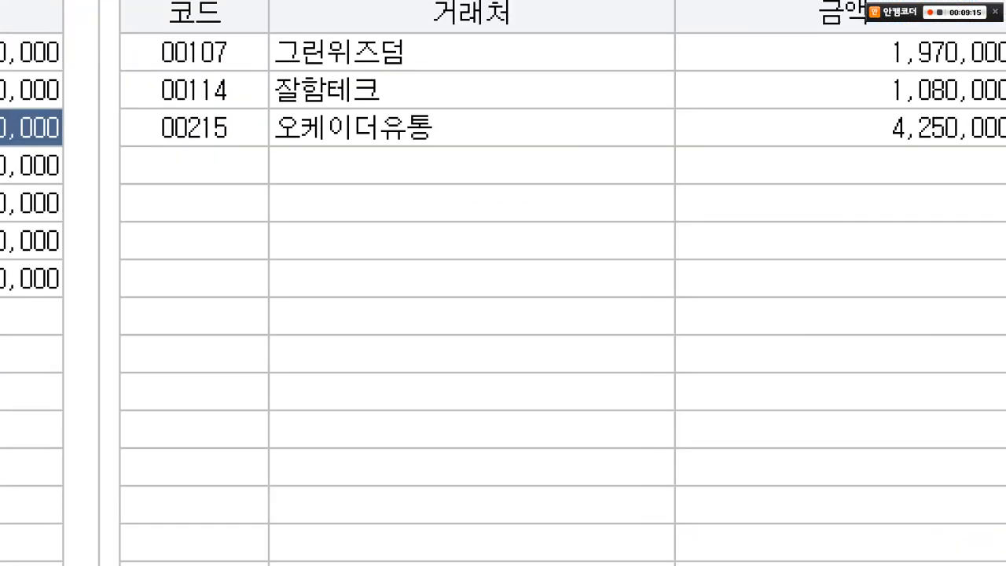
click(874, 186)
mouse_move(81, 118)
mouse_down()
mouse_move(846, 251)
mouse_move(955, 281)
mouse_up()
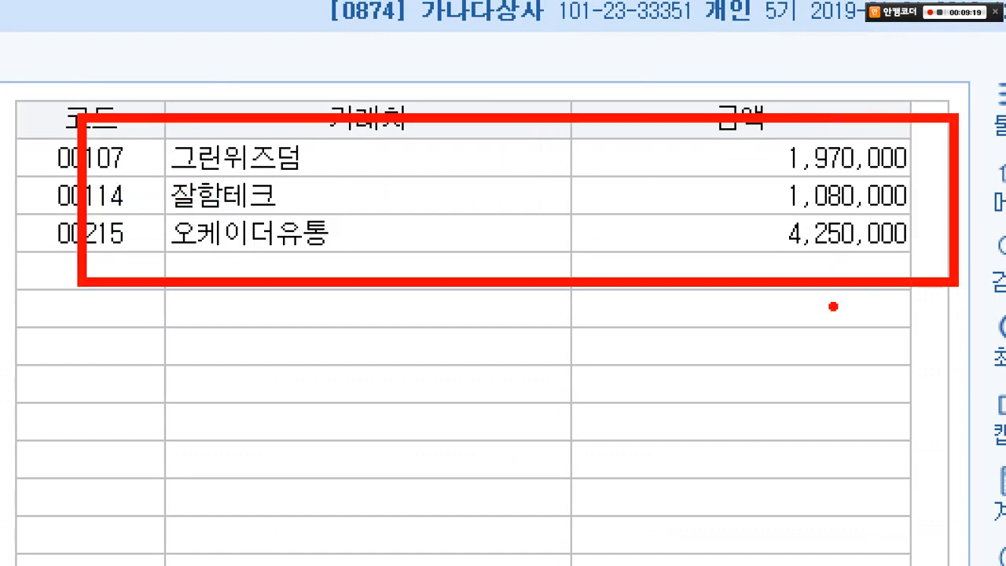
key(Escape)
click(228, 254)
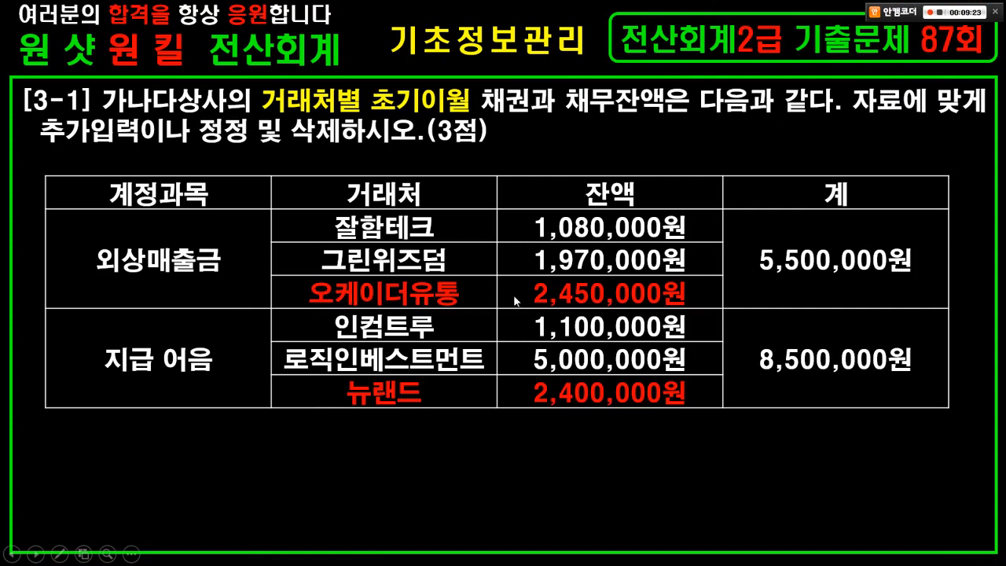
key(alt+Tab)
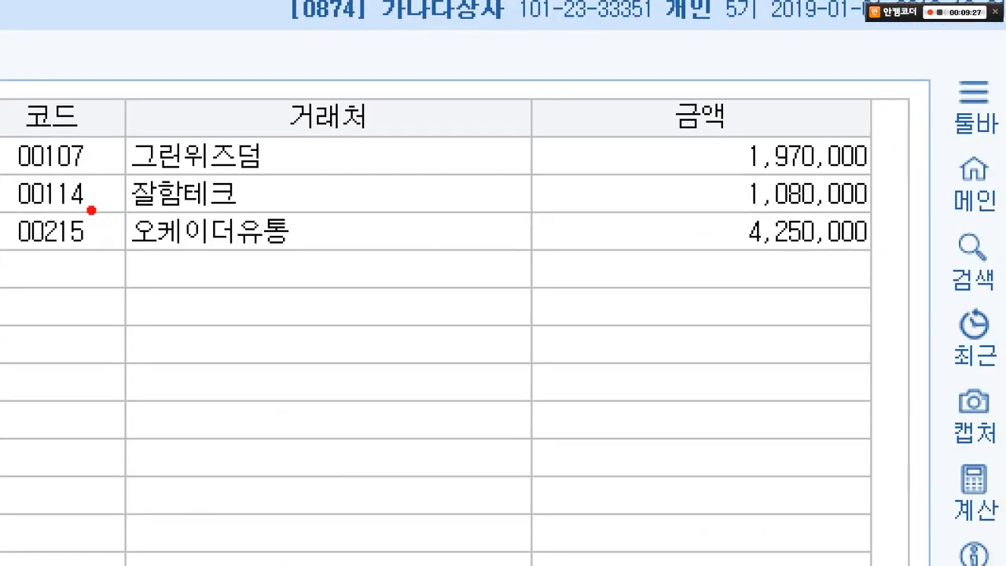
drag(18, 206, 904, 267)
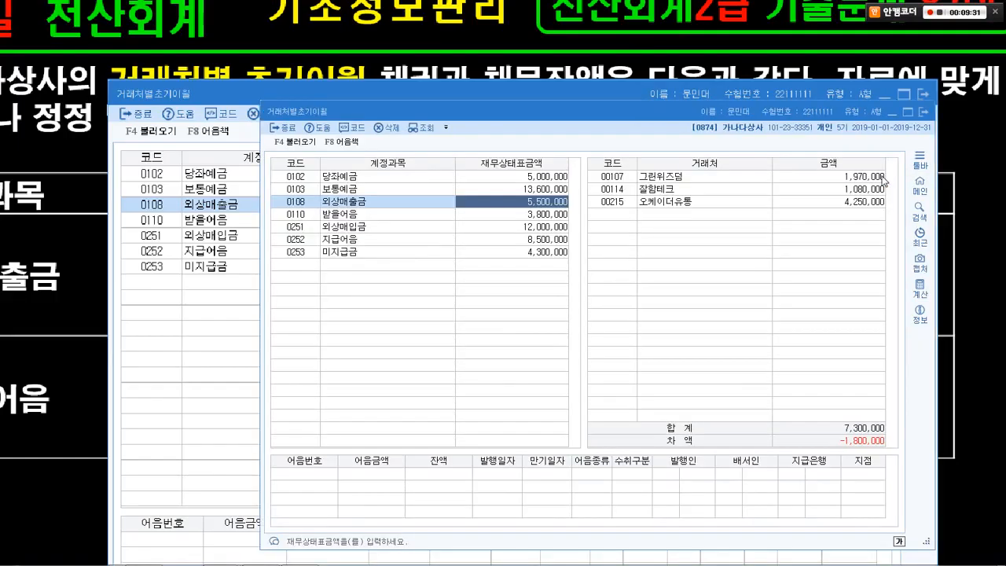
- Set the amount of 00215 오케이더유통 under 외상매출금 to 2,450,000
click(865, 231)
text(2450000)
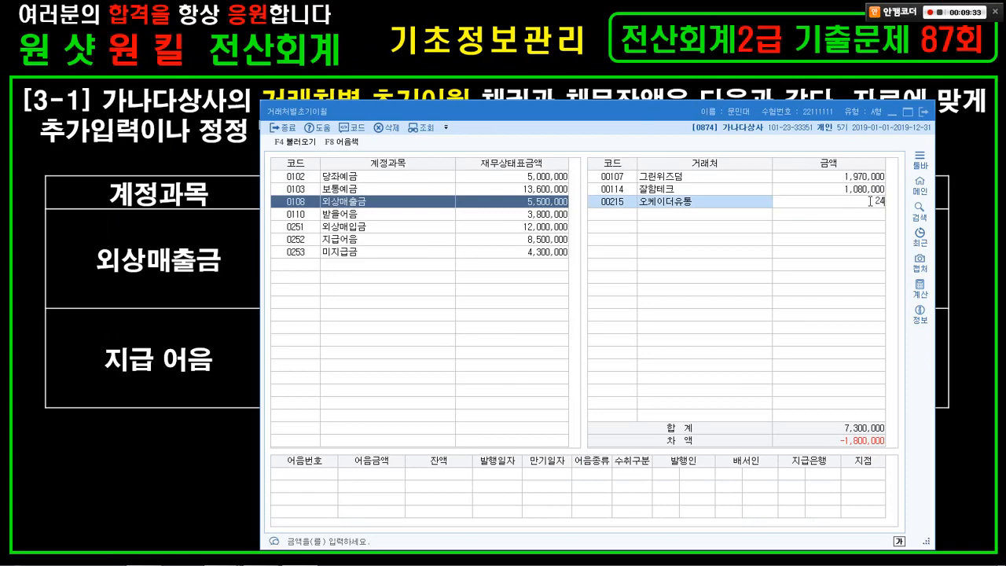
key(Return)
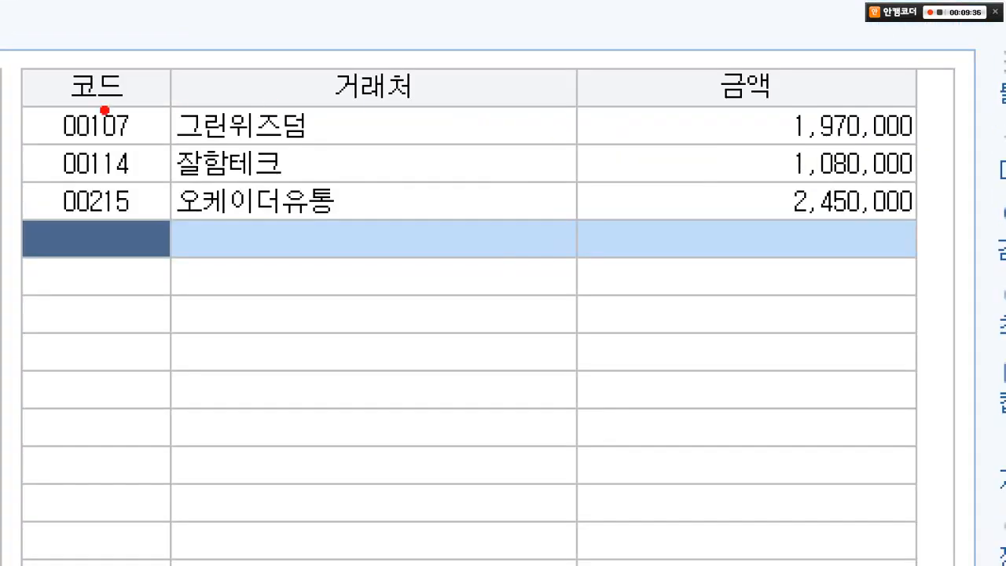
- Review the corrected customer rows of 외상매출금 and check the 차액 field beneath them
mouse_move(23, 88)
mouse_down()
mouse_move(135, 97)
mouse_move(764, 225)
mouse_move(981, 253)
mouse_move(948, 249)
mouse_up()
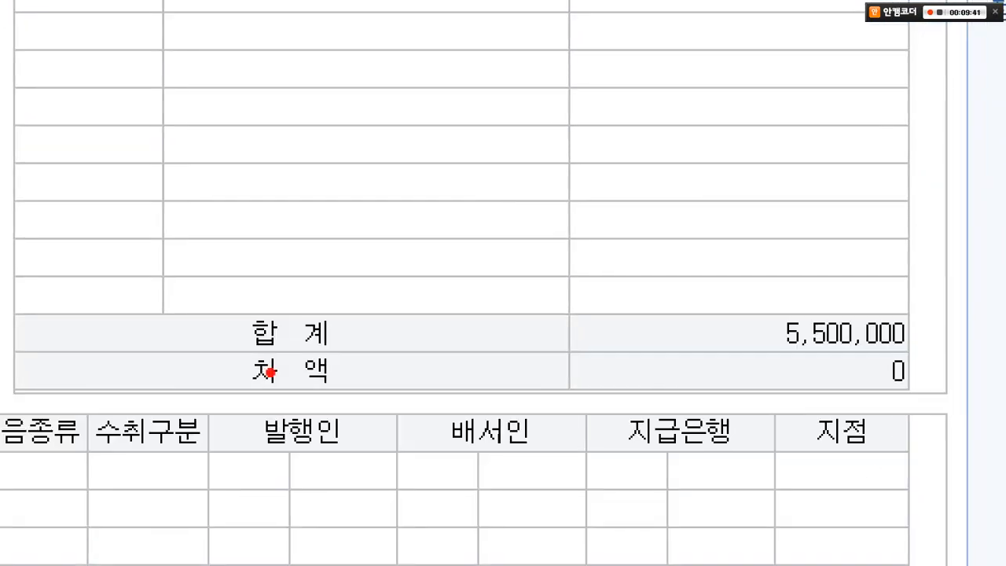
mouse_move(218, 338)
mouse_down()
mouse_move(703, 442)
mouse_move(984, 409)
mouse_up()
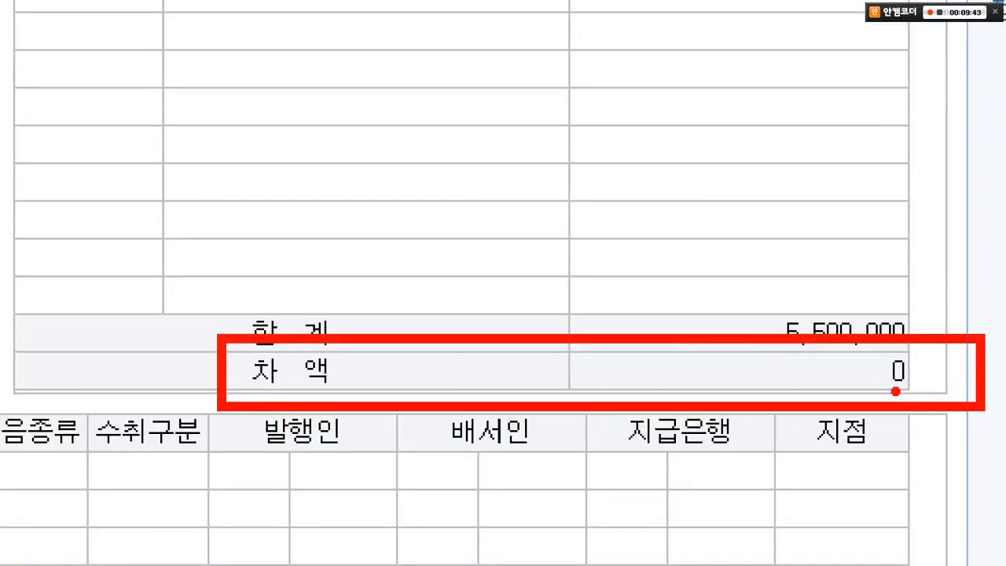
mouse_move(884, 410)
mouse_down()
mouse_move(876, 348)
mouse_move(892, 419)
mouse_up()
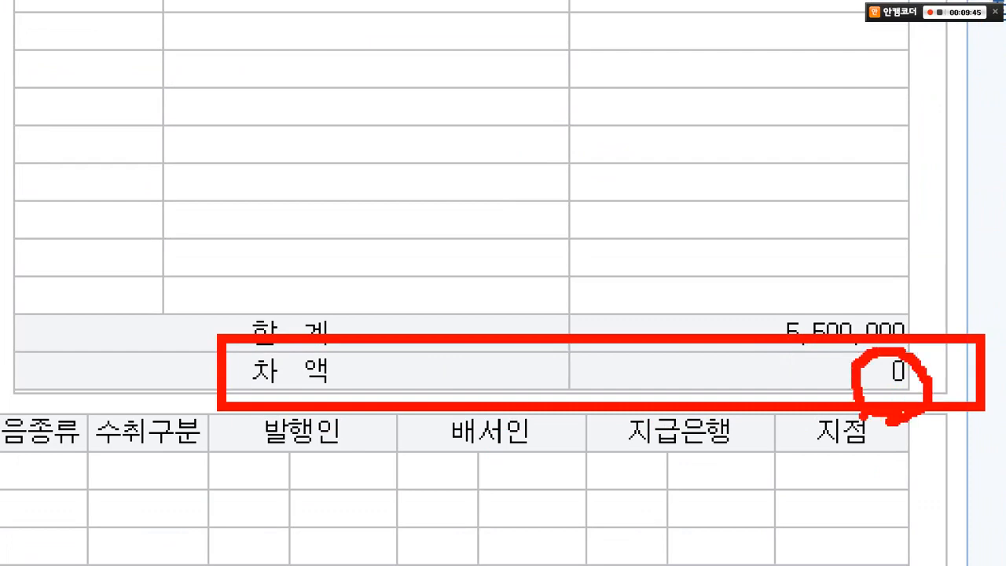
key(Escape)
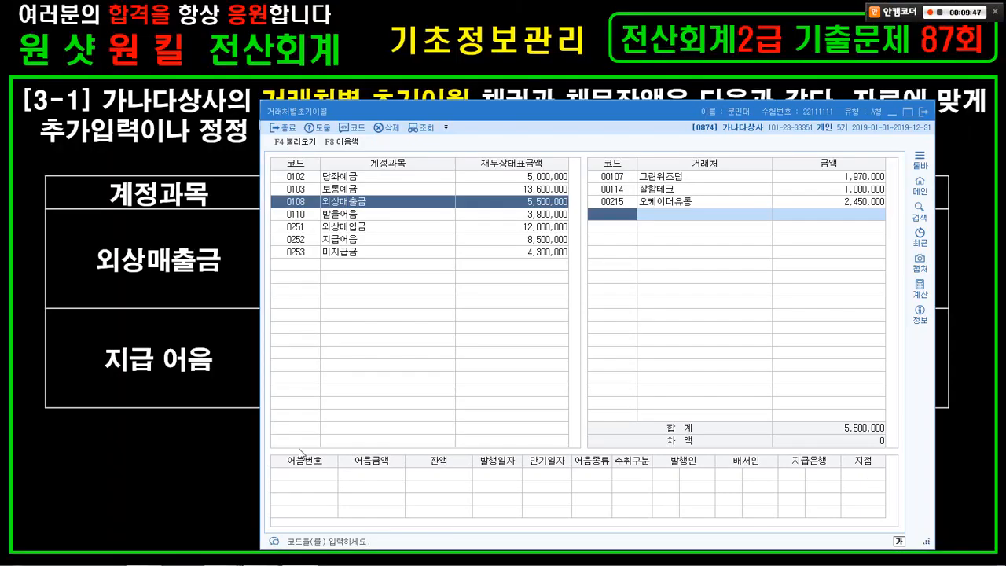
- Check 지급어음 in the exam slide's table and select account 0252 지급어음 to show its customer balances
key(alt+Tab)
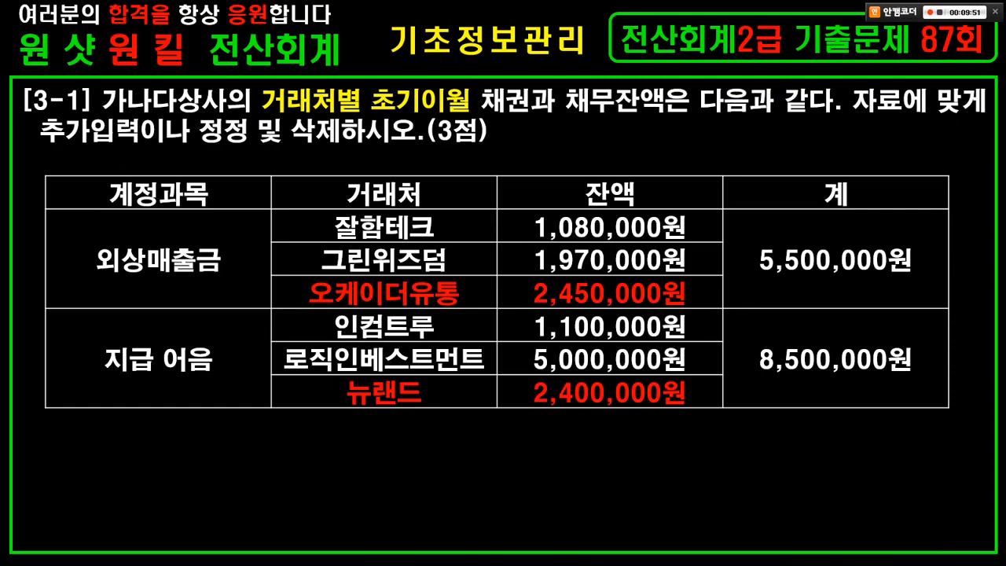
key(alt+Tab)
key(ctrl+1)
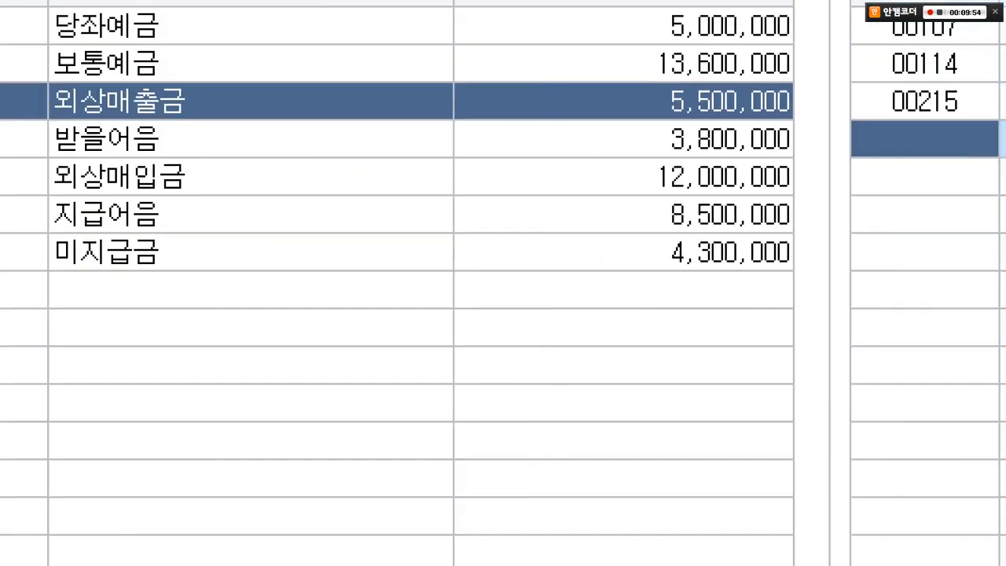
click(452, 250)
drag(44, 179, 806, 250)
drag(790, 236, 794, 220)
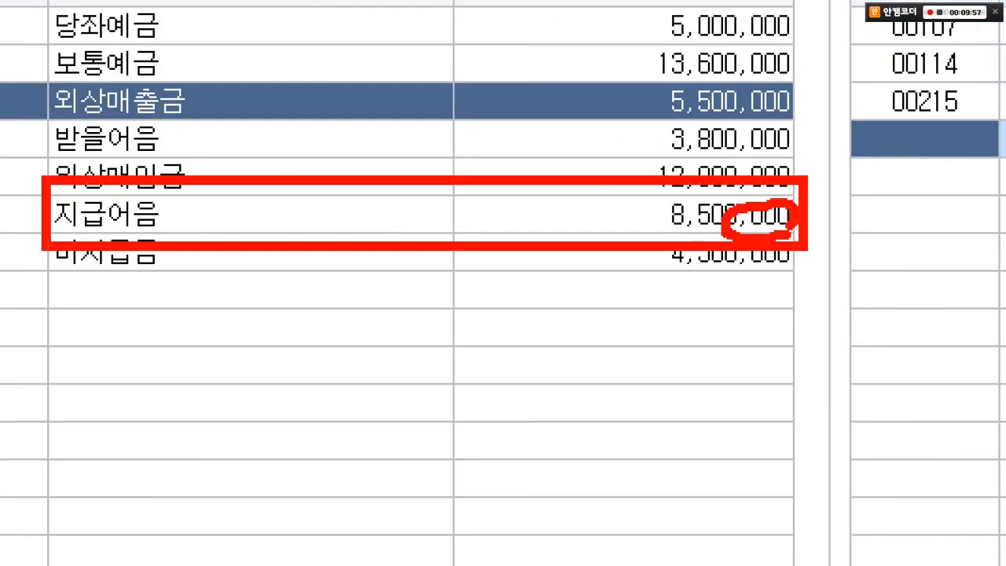
key(Escape)
click(519, 240)
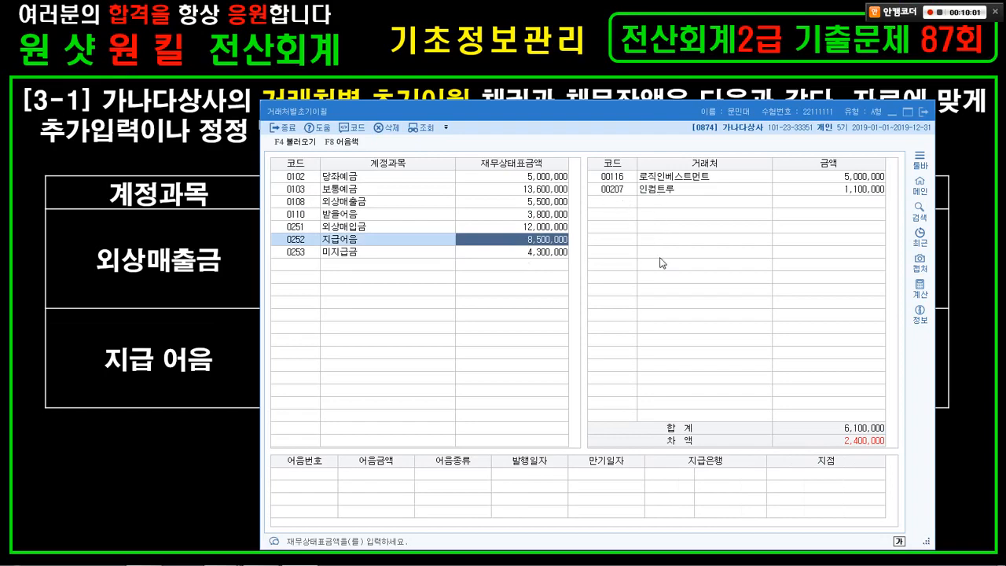
- Compare the customers listed under 지급어음 with the exam slide's table to identify the missing one
key(ctrl+1)
click(618, 165)
drag(76, 2, 997, 157)
key(Escape)
key(alt+Tab)
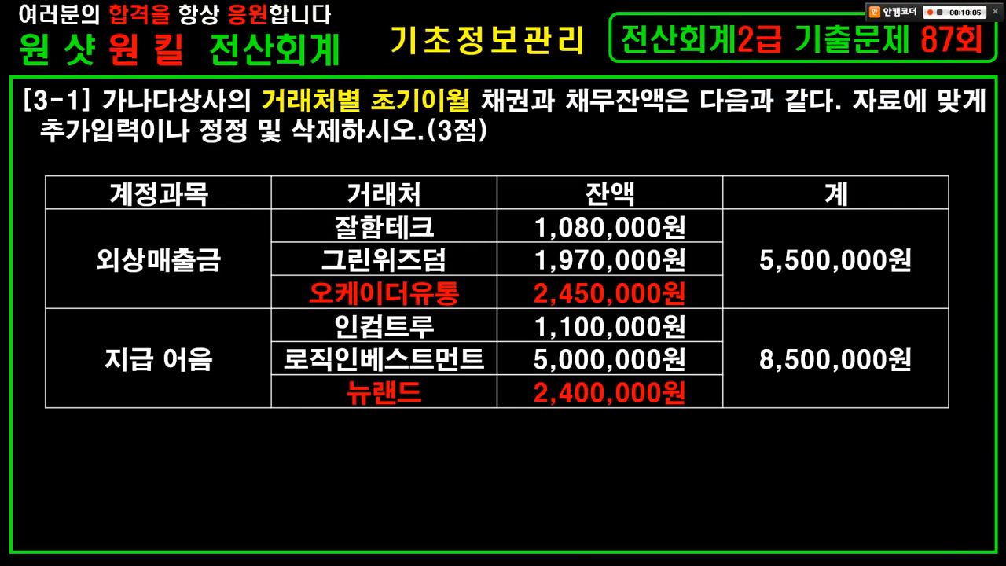
- Look up 뉴랜드 in 거래처도움 and add it on the first empty customer row of 지급어음
key(alt+Tab)
click(617, 201)
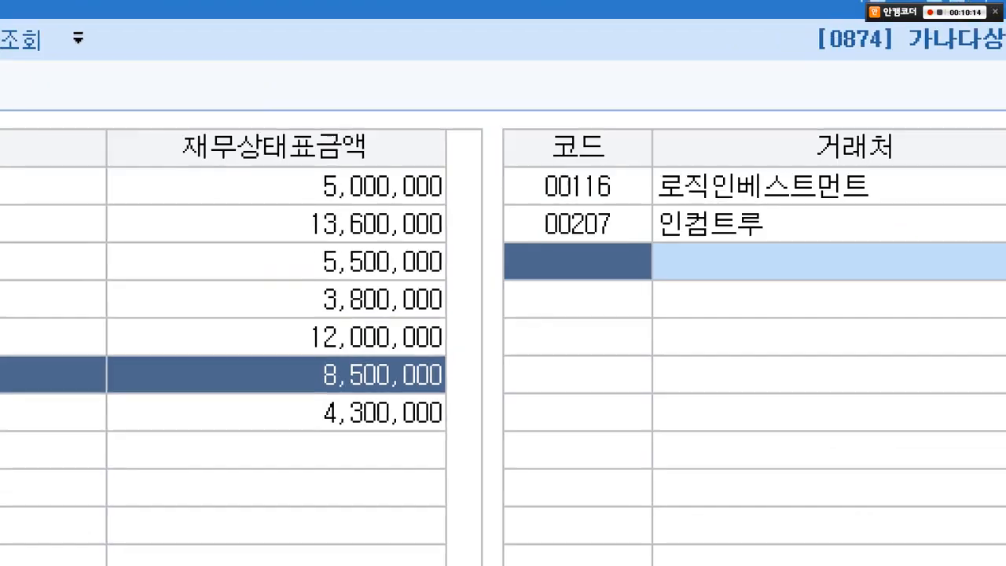
mouse_move(592, 152)
mouse_down()
mouse_move(611, 158)
mouse_move(644, 206)
mouse_up()
mouse_move(671, 275)
mouse_down()
mouse_move(681, 301)
mouse_move(593, 310)
mouse_move(629, 261)
mouse_move(627, 316)
mouse_up()
mouse_move(533, 283)
mouse_down()
mouse_move(527, 269)
mouse_move(576, 433)
mouse_up()
key(Escape)
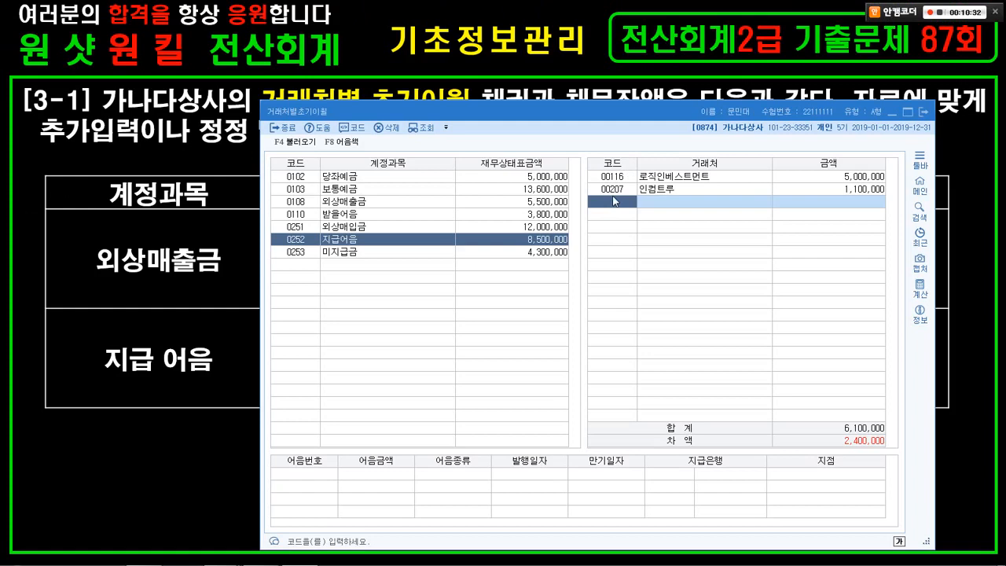
key(F2)
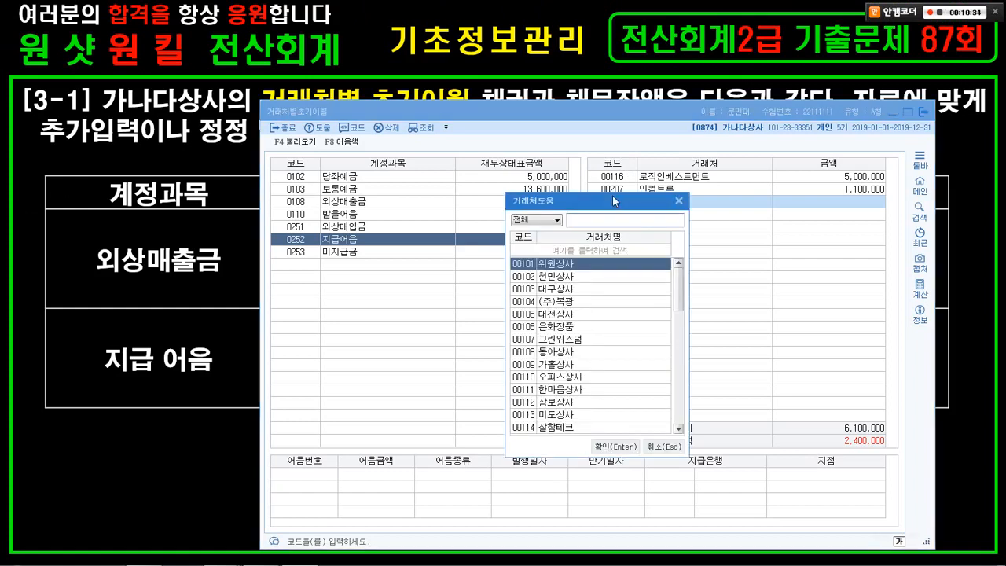
text(뉴랜)
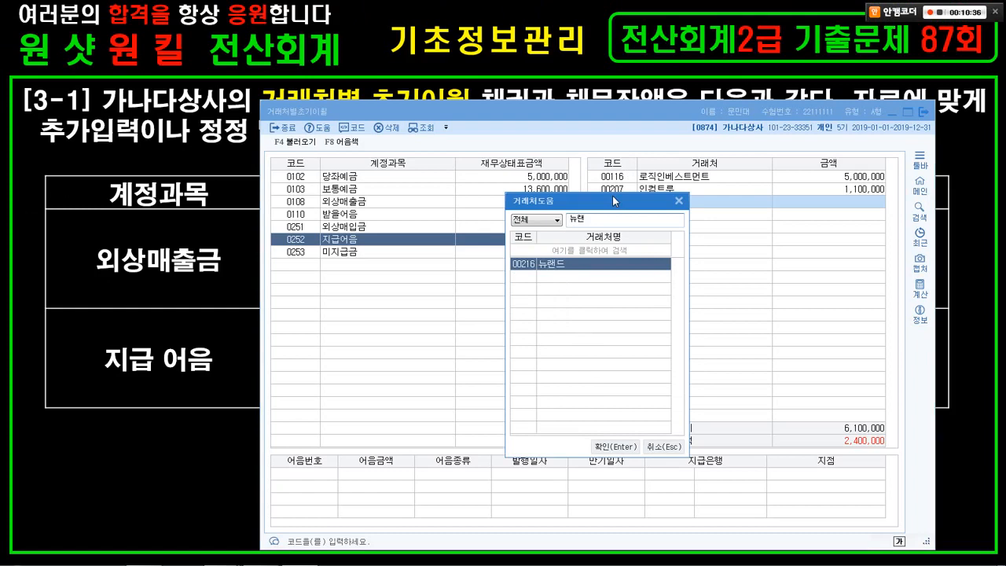
key(Return)
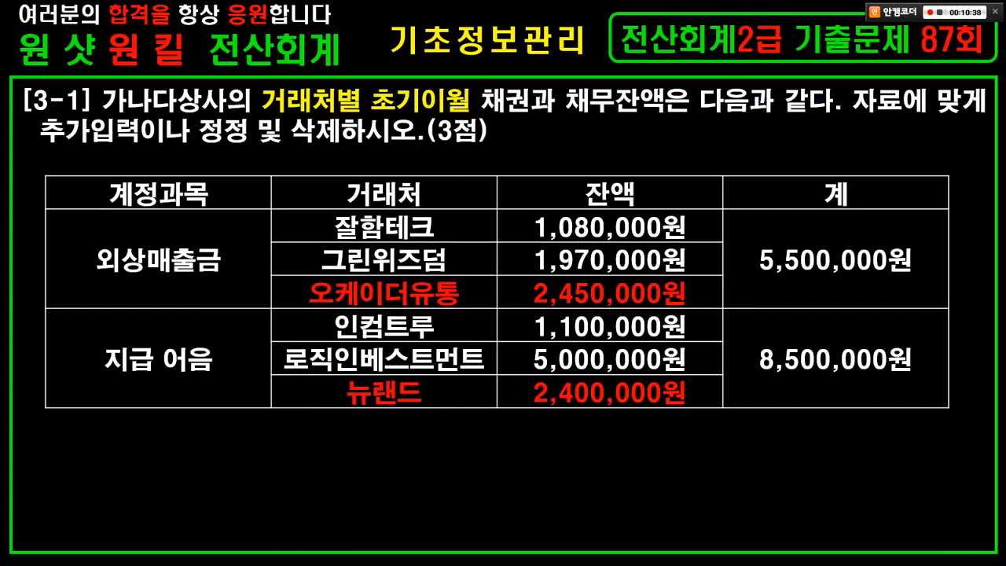
- Set the amount of 뉴랜드 under 지급어음 to 2,400,000 and check the 차액 field
key(alt+Tab)
text(2,400,000)
key(Return)
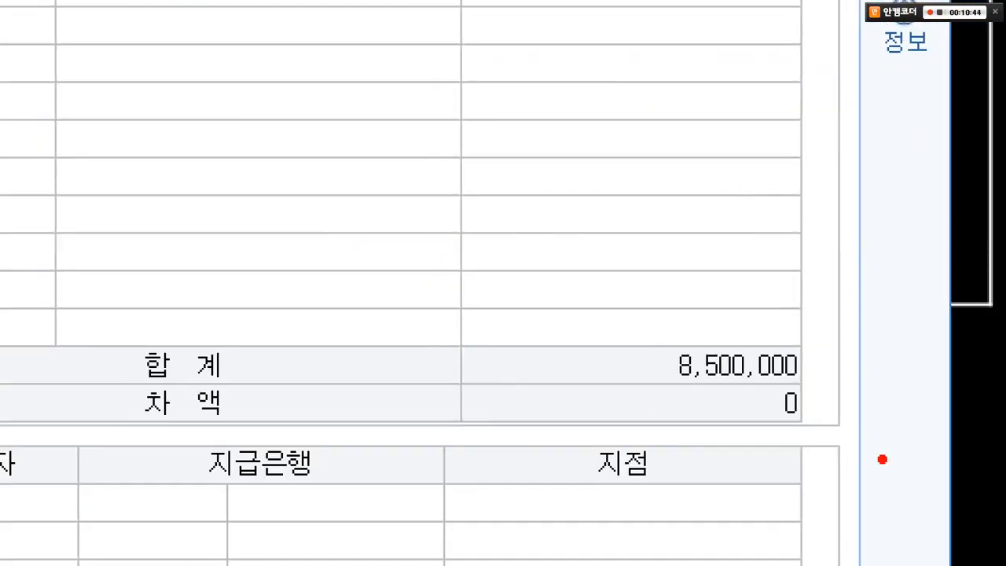
mouse_move(99, 360)
mouse_down()
mouse_move(842, 450)
mouse_move(761, 437)
mouse_move(851, 409)
mouse_move(849, 452)
mouse_up()
drag(816, 412, 884, 279)
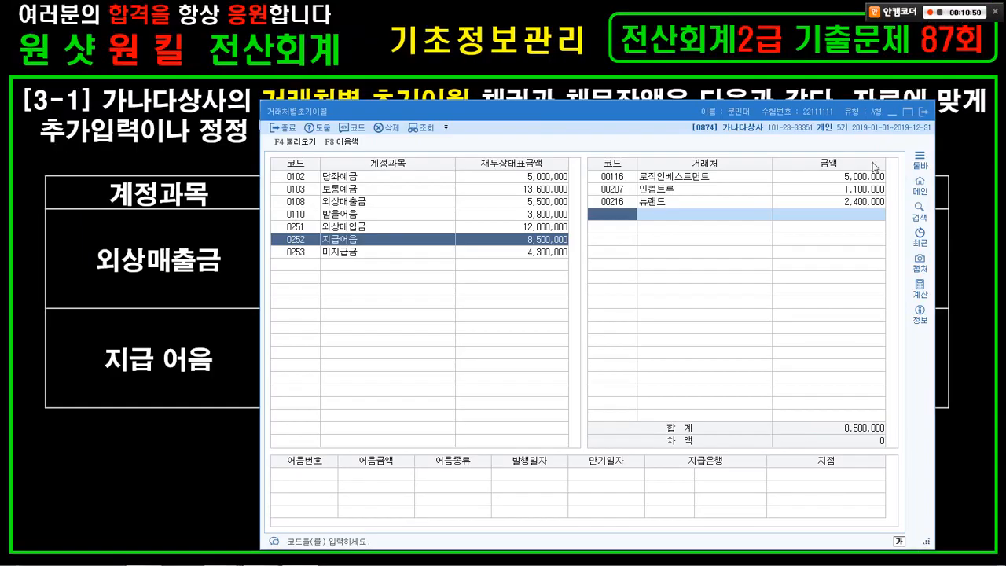
- Leave 거래처별초기이월 and advance the exam slides to problem [3-2] on the 801 급여 account's 적요
click(911, 112)
click(535, 337)
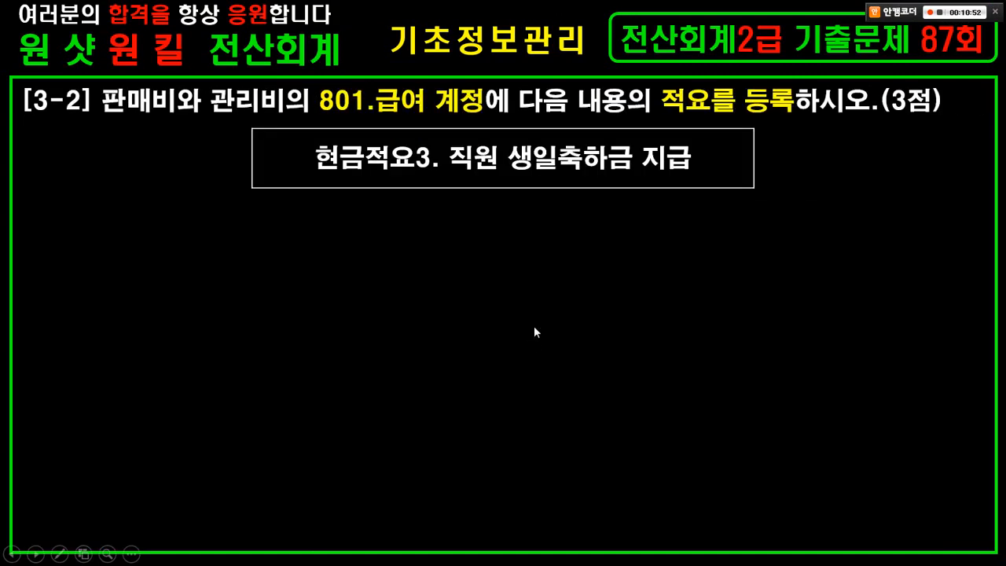
- Switch from the exam slide to KcLep and open 계정과목및적요등록 under 기초정보관리
mouse_move(81, 76)
mouse_down()
mouse_move(290, 124)
mouse_move(335, 104)
mouse_move(457, 121)
mouse_up()
drag(656, 79, 811, 125)
key(Escape)
key(alt+Tab)
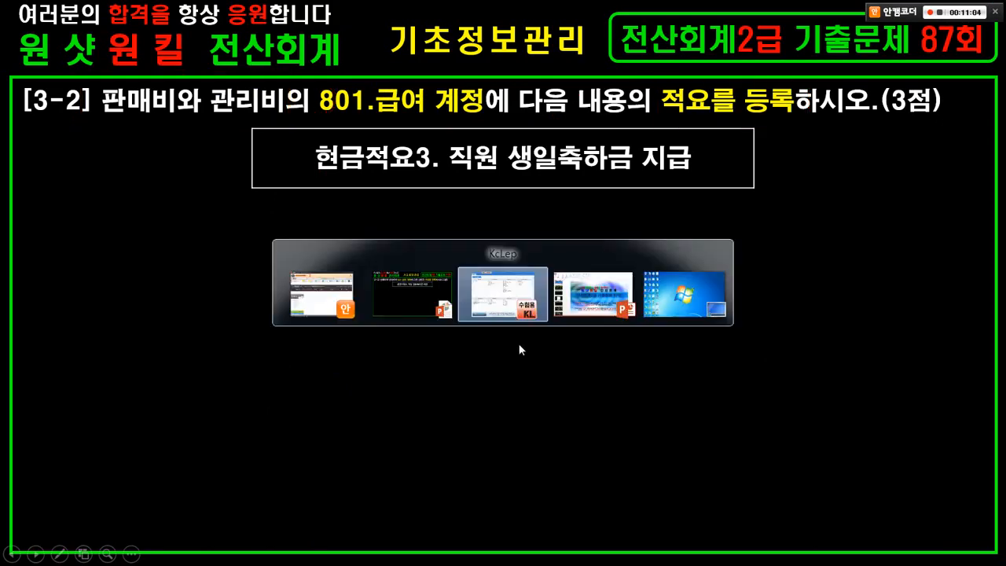
key(ctrl+1)
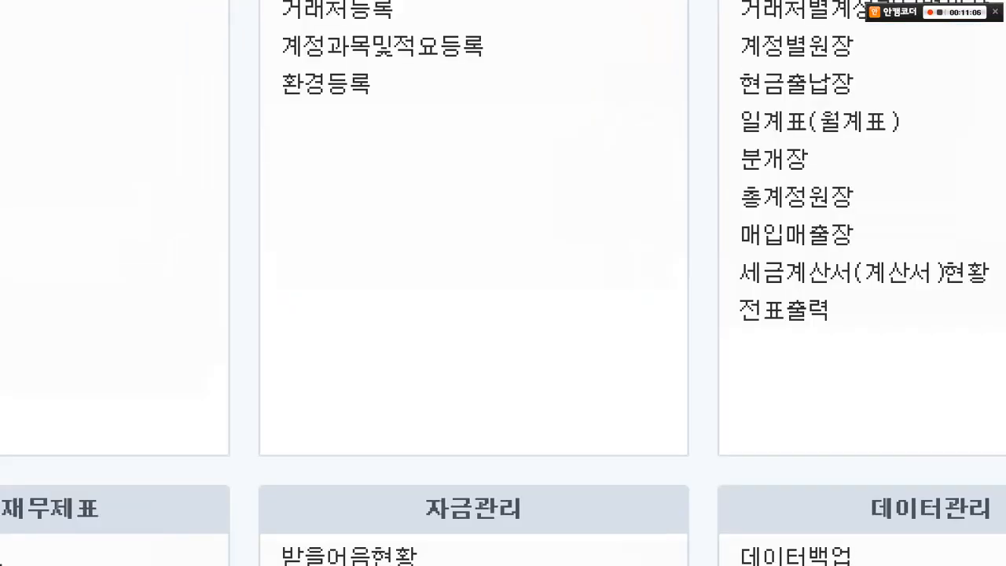
click(482, 205)
drag(257, 36, 563, 253)
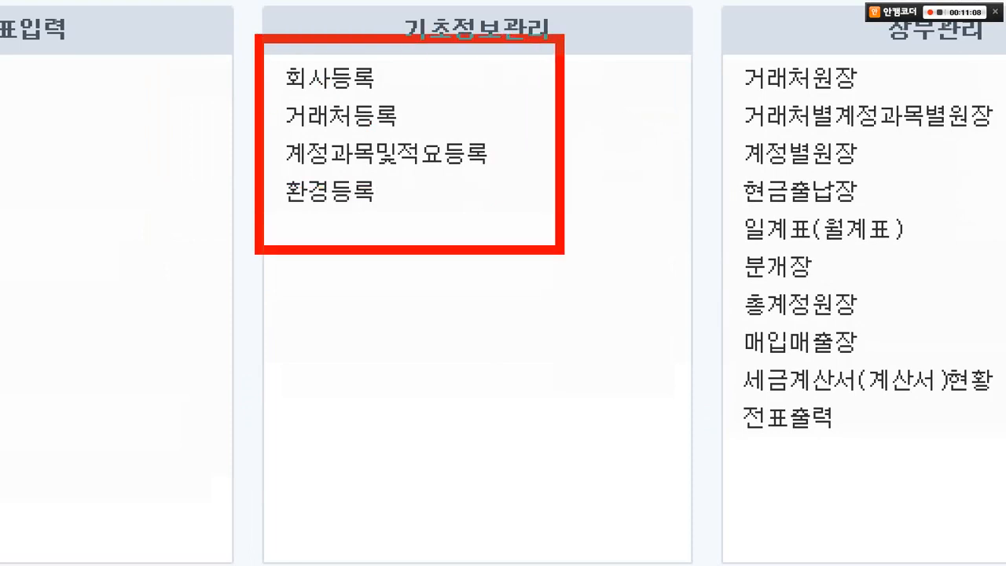
mouse_move(276, 130)
mouse_down()
mouse_move(506, 178)
mouse_move(647, 291)
mouse_move(674, 355)
mouse_up()
key(Escape)
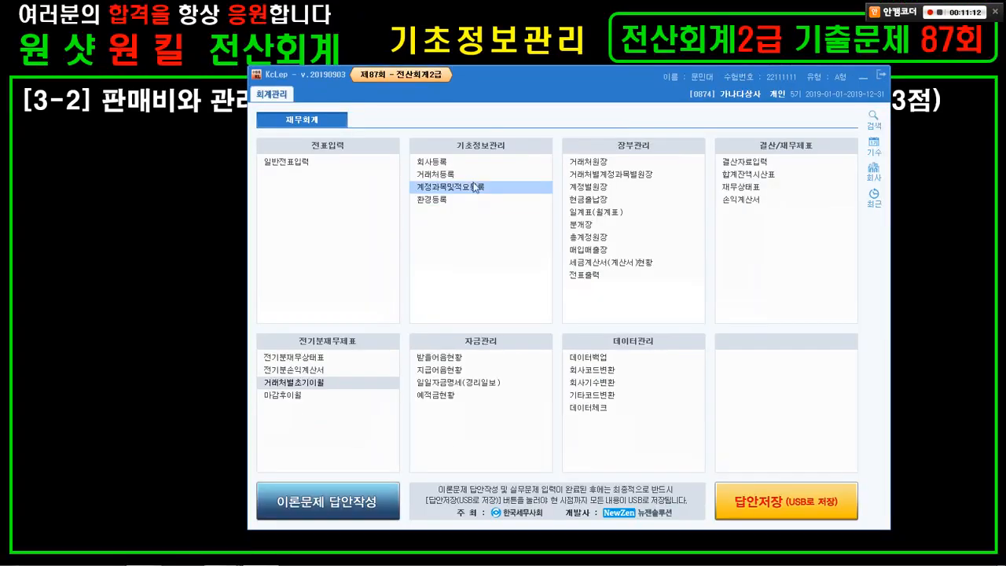
click(466, 189)
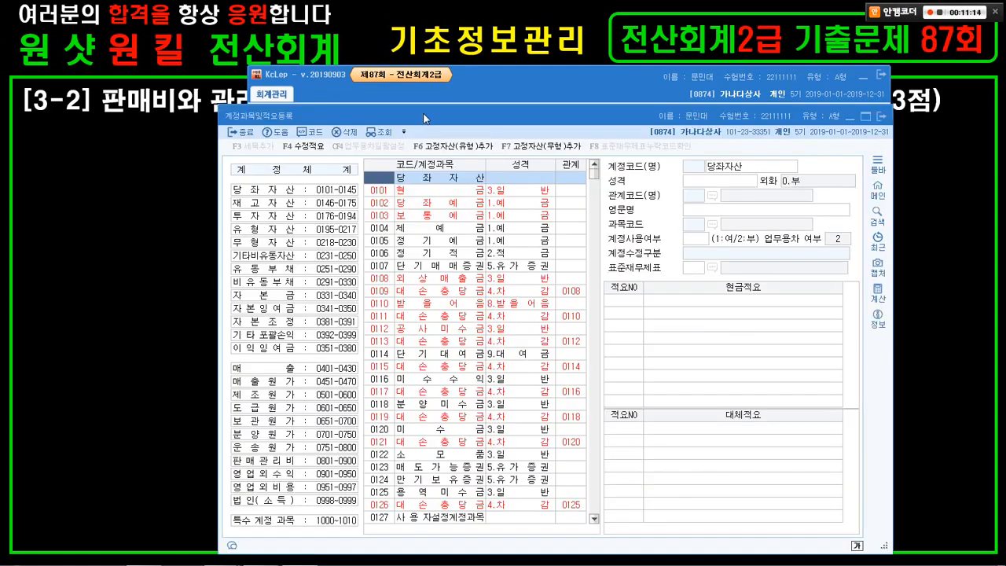
- Check the account code on the exam slide and find account 801 급여 by its code in the account list
drag(417, 115, 440, 117)
click(194, 112)
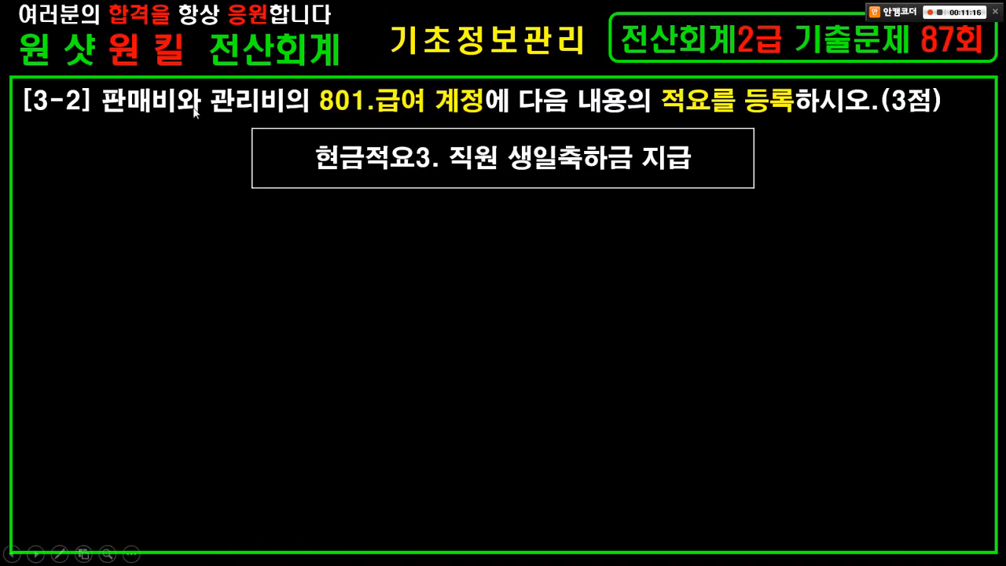
mouse_move(299, 77)
mouse_down()
mouse_move(382, 116)
mouse_move(386, 230)
mouse_up()
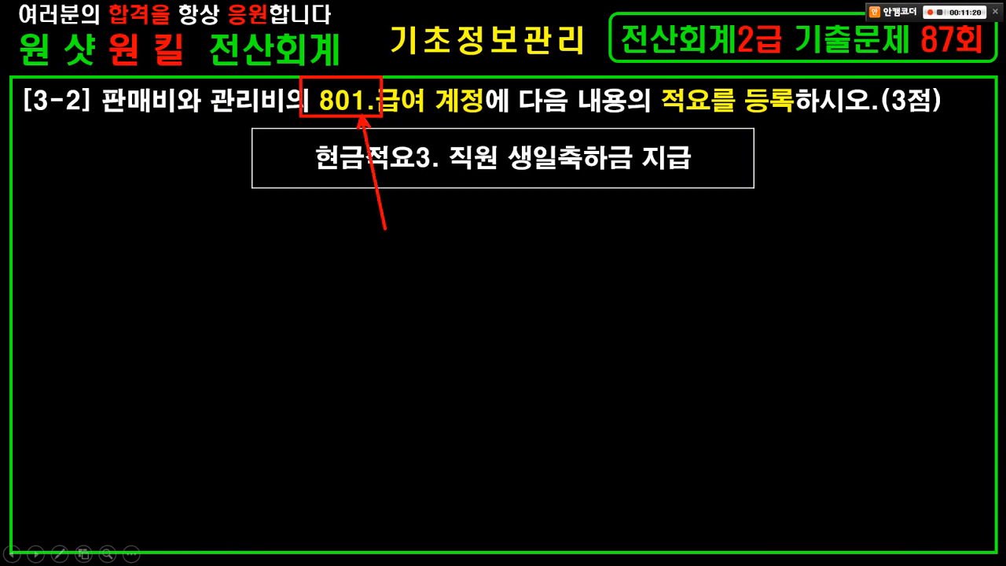
key(Escape)
key(alt+Tab)
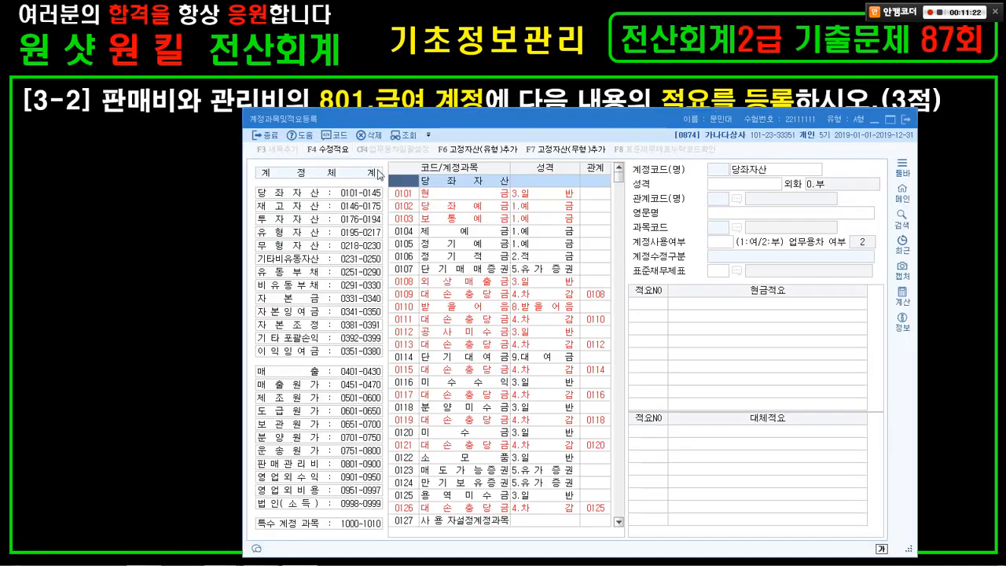
text(801)
key(Return)
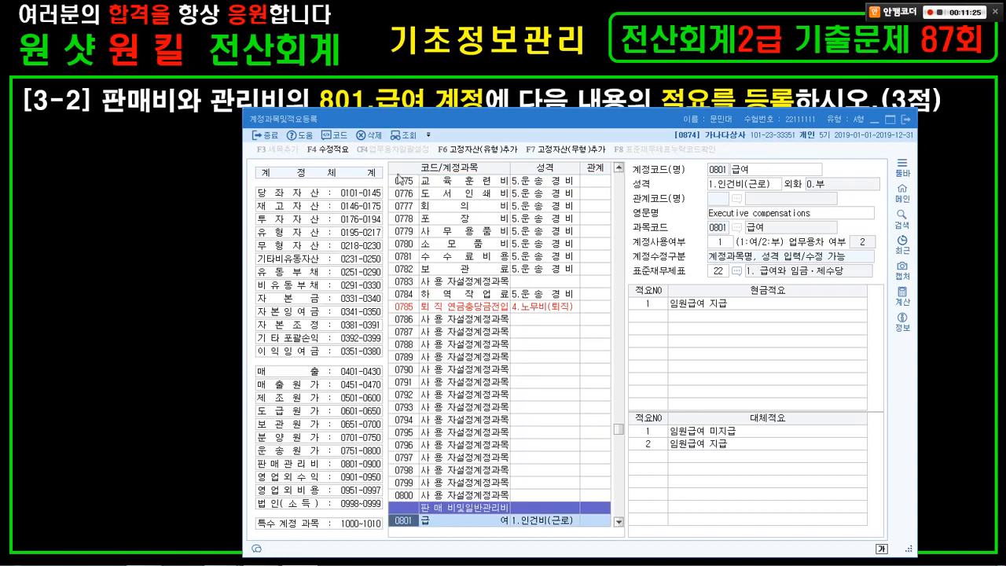
scroll(395, 181, down, 6)
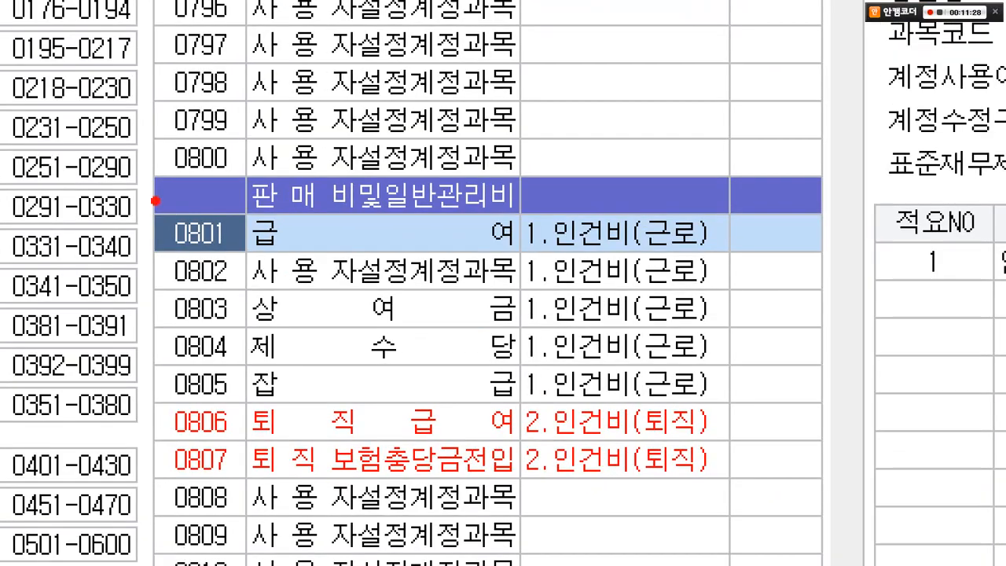
mouse_move(167, 227)
mouse_down()
mouse_move(744, 284)
mouse_move(783, 298)
mouse_up()
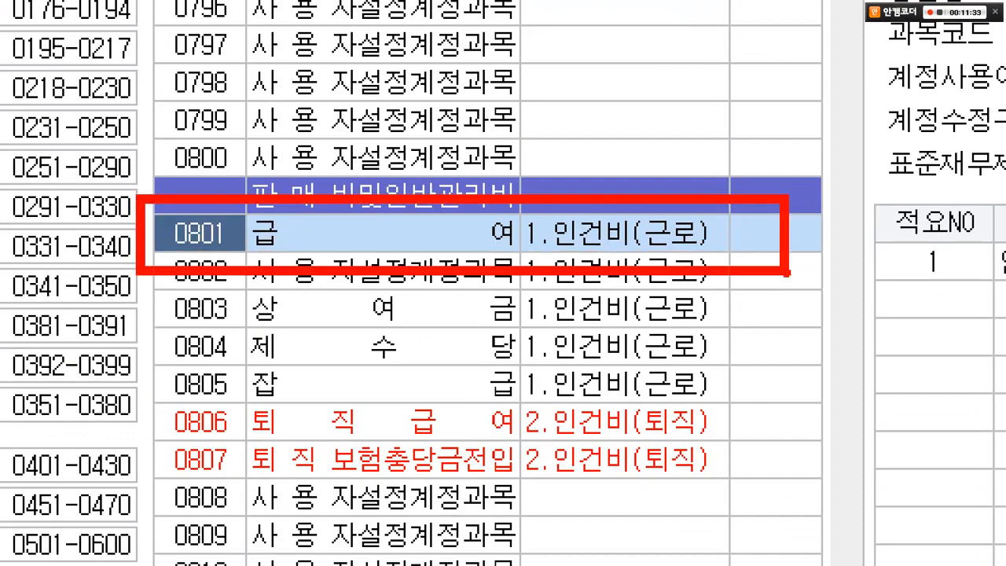
key(Escape)
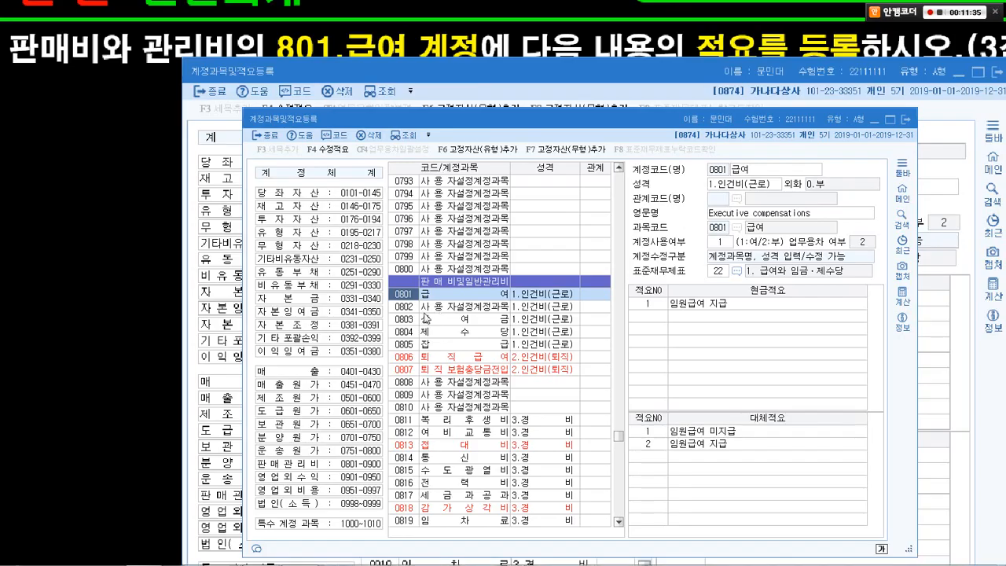
- Search the account list for 급여 from the 0806 퇴직급여 row, step through several matches and close the search
click(399, 355)
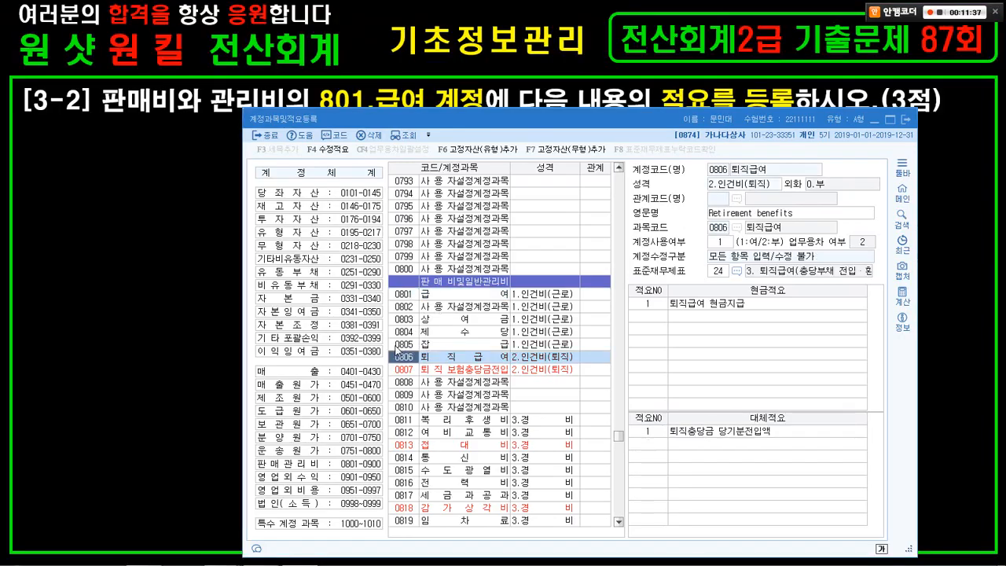
key(ctrl+f)
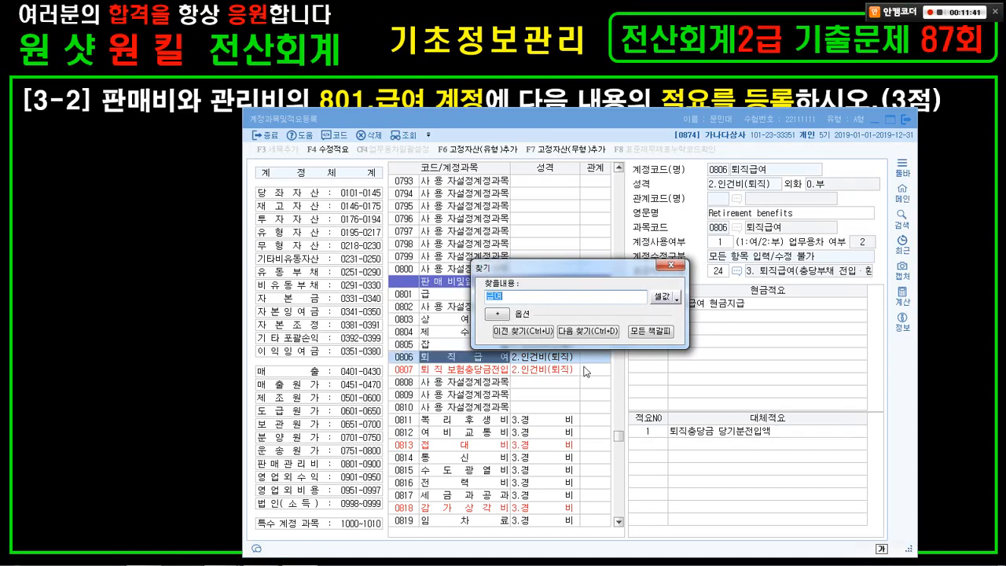
click(594, 331)
click(593, 330)
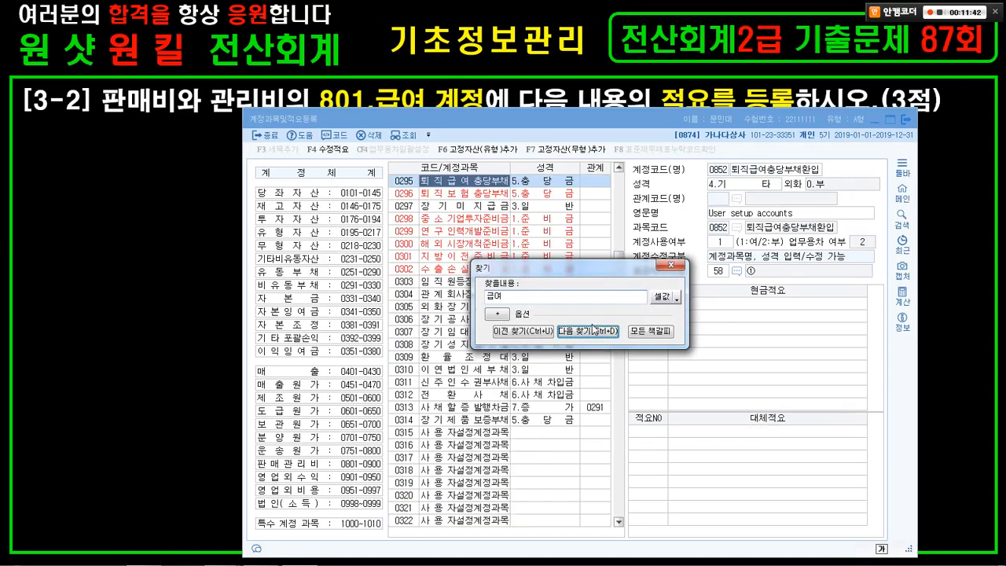
click(593, 330)
click(593, 330)
click(593, 330)
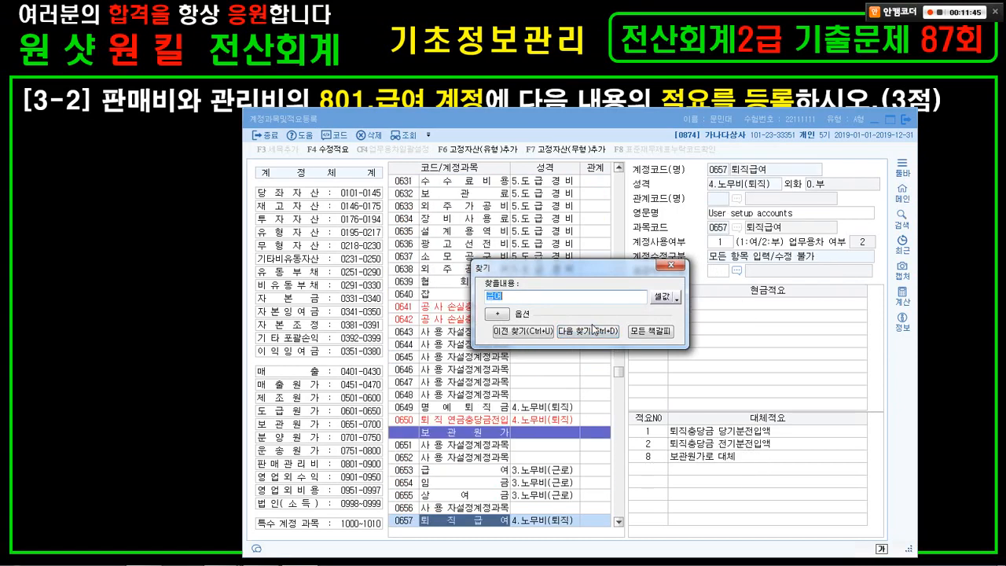
click(594, 331)
click(594, 330)
click(594, 330)
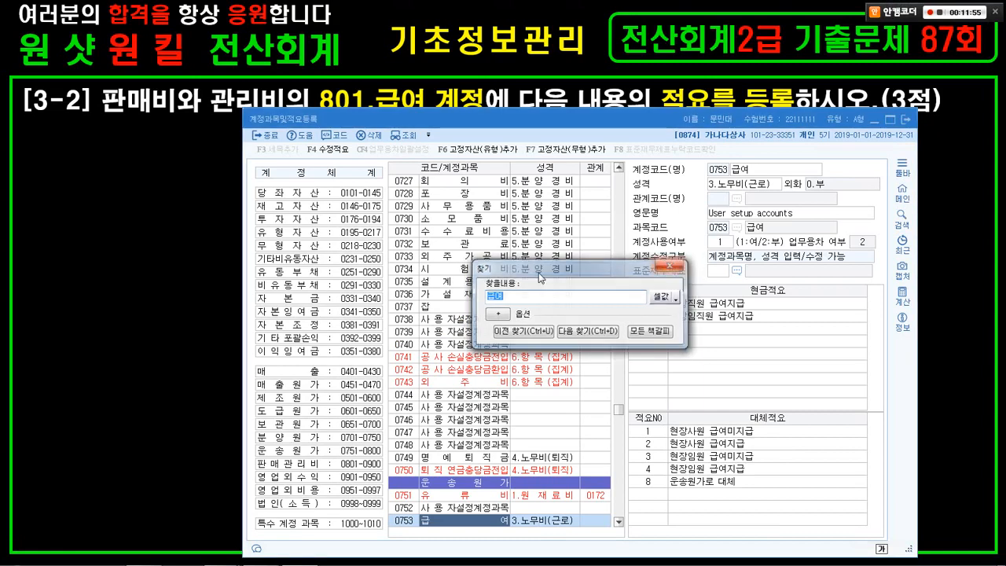
click(669, 264)
- Return directly to account 0801 급여 by entering code 801 in the account list
click(403, 283)
text(801)
key(Return)
- Review the 적요 type, number and wording on the exam slide and compare the 현금적요 and 대체적요 tables of 급여
key(alt+Tab)
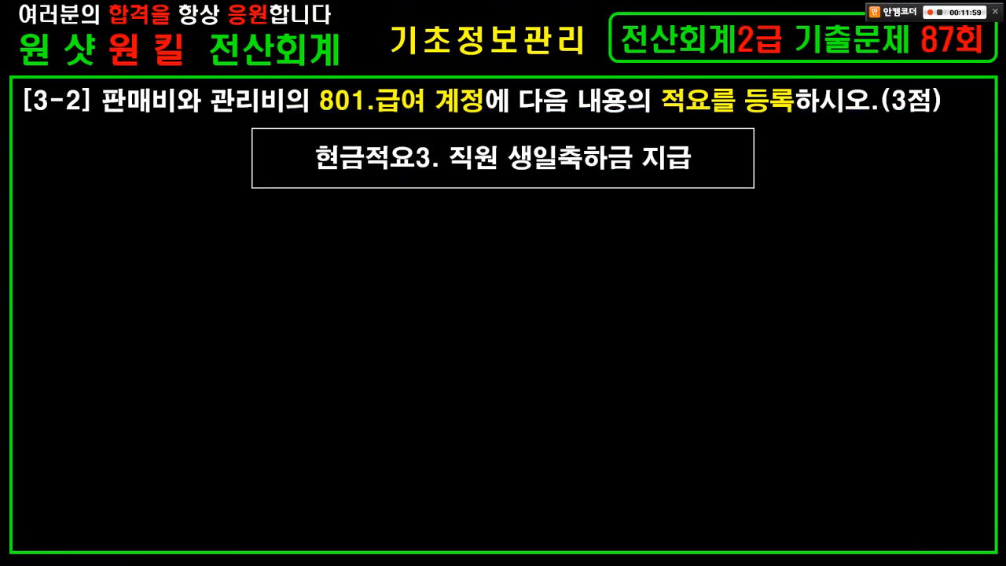
mouse_move(297, 129)
mouse_down()
mouse_move(400, 151)
mouse_move(437, 178)
mouse_up()
mouse_move(437, 132)
mouse_down()
mouse_move(476, 154)
mouse_move(719, 178)
mouse_up()
key(Escape)
key(alt+Tab)
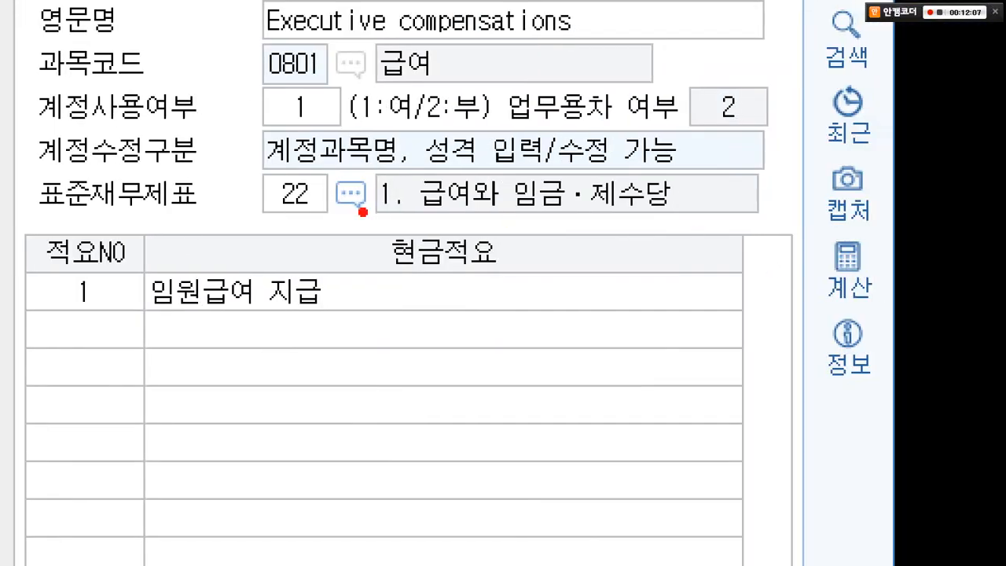
drag(363, 214, 557, 305)
right_click(555, 306)
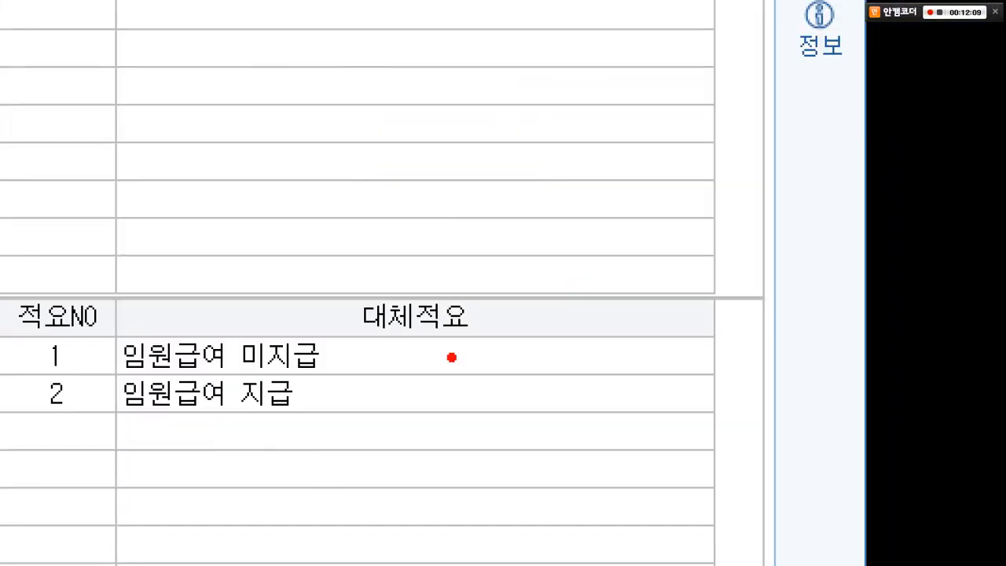
drag(330, 270, 525, 360)
right_click(522, 358)
click(860, 367)
key(Escape)
- Register 현금적요 number 3 for account 801 급여 with the text 직원 생일축하금 지급
click(634, 317)
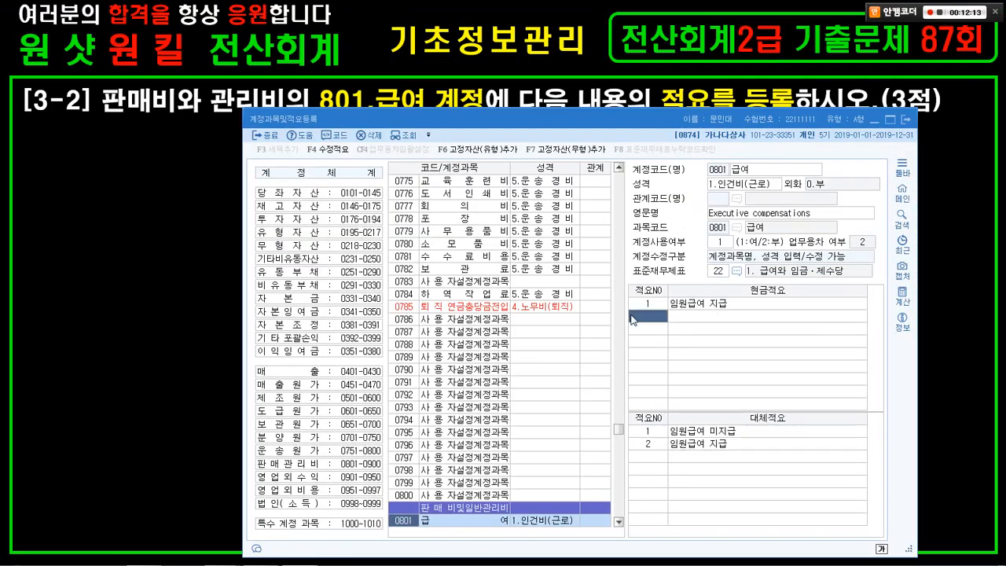
text(3)
key(Return)
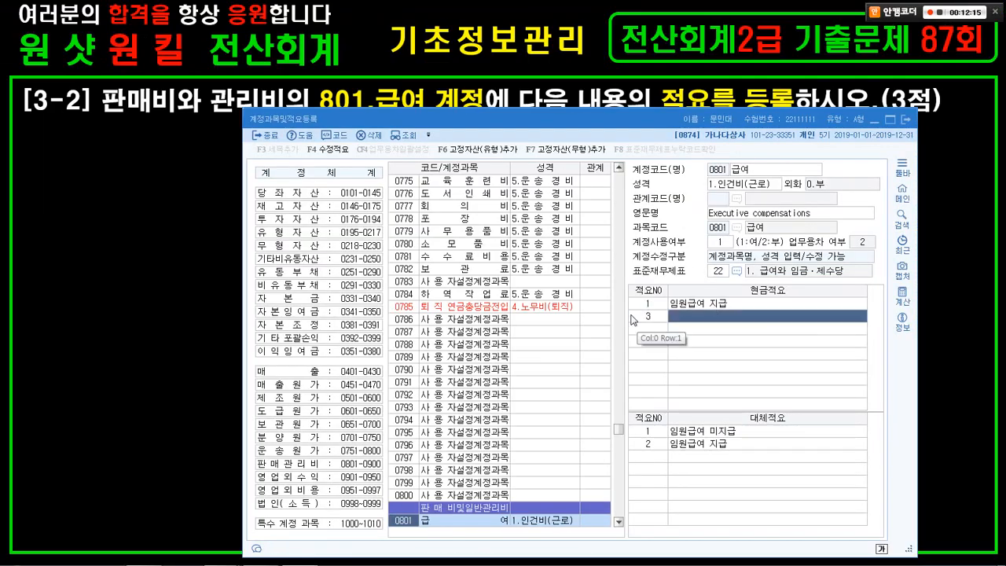
key(alt+Tab)
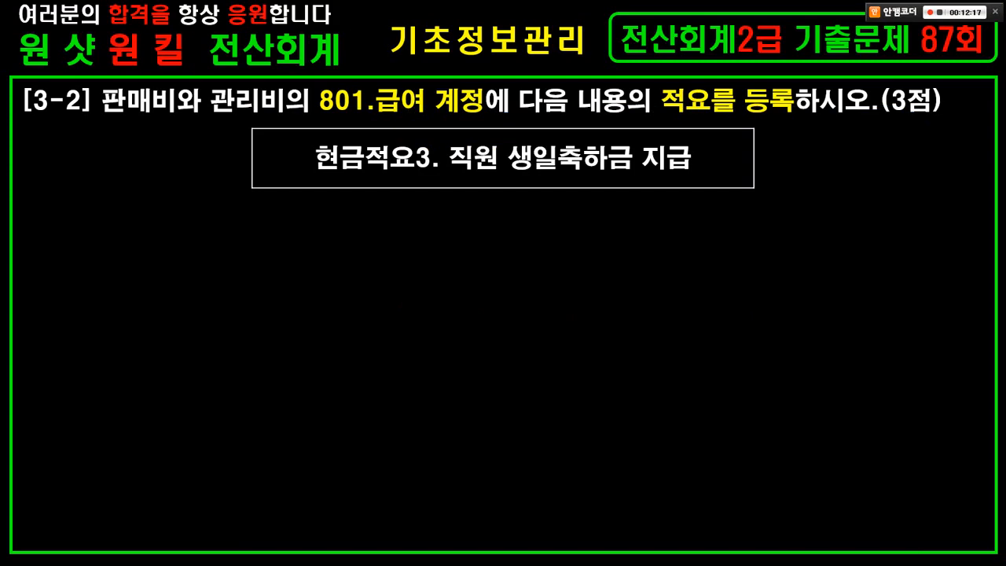
key(alt+Tab)
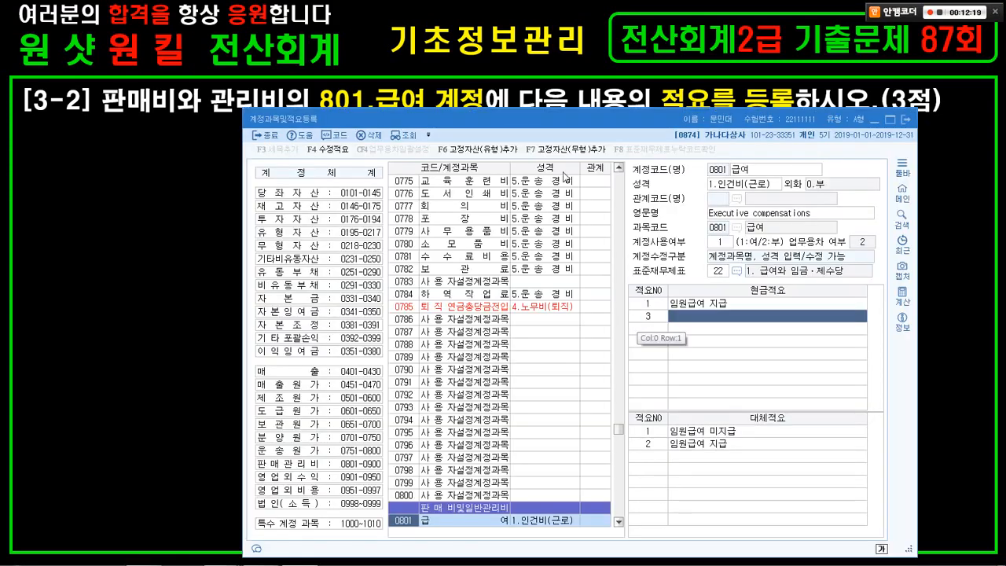
drag(538, 110, 527, 184)
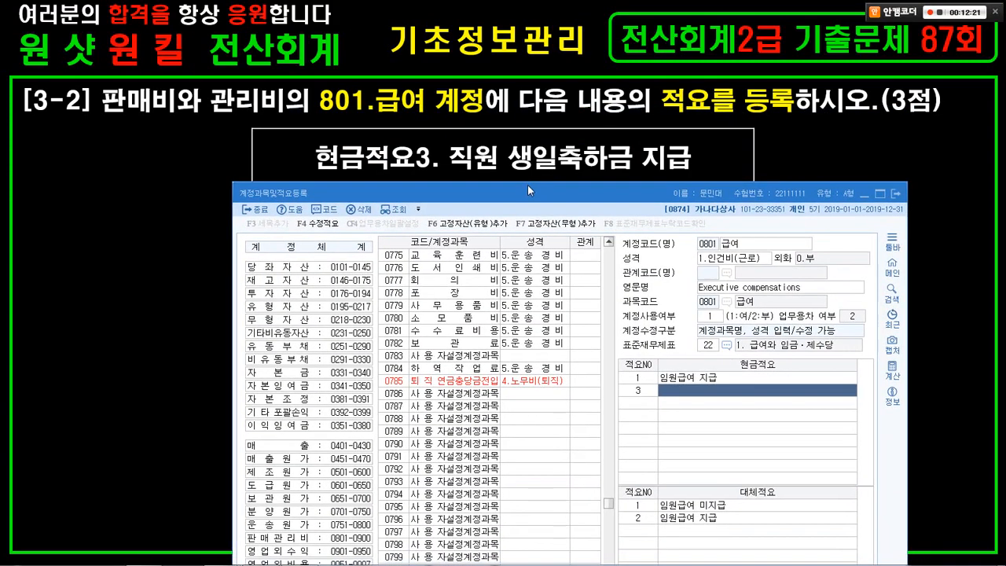
text(직ㅇ생일축하금)
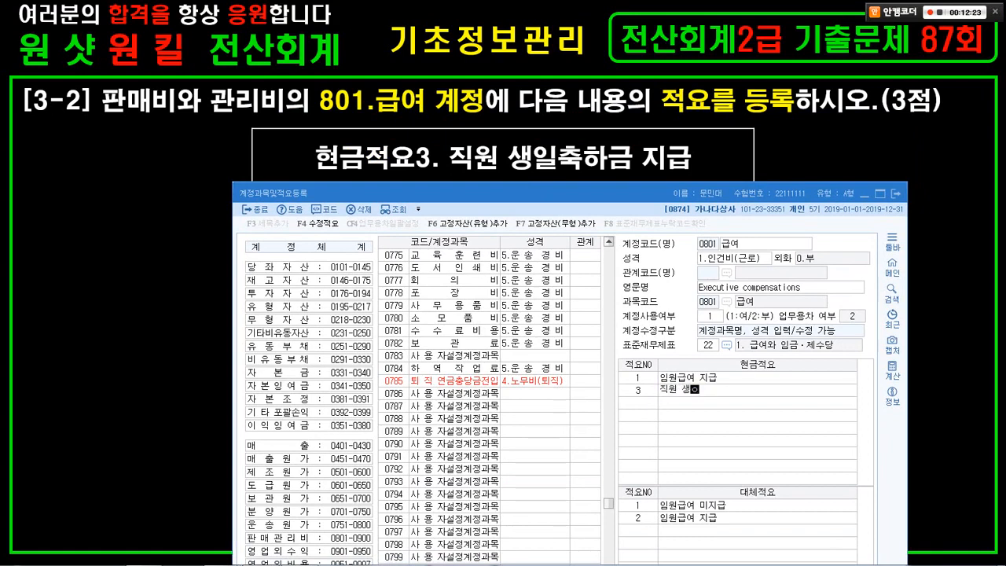
text( 지급)
key(Return)
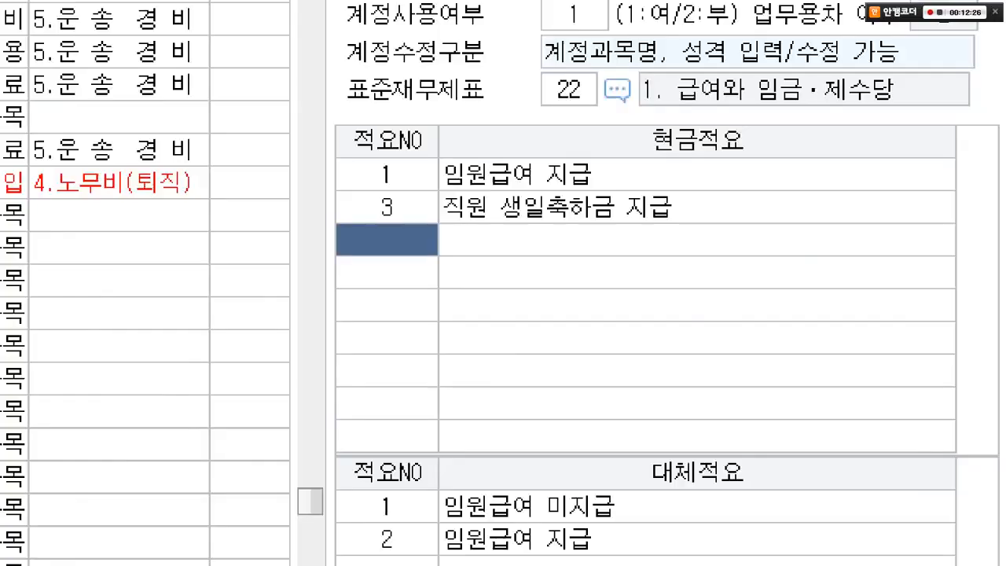